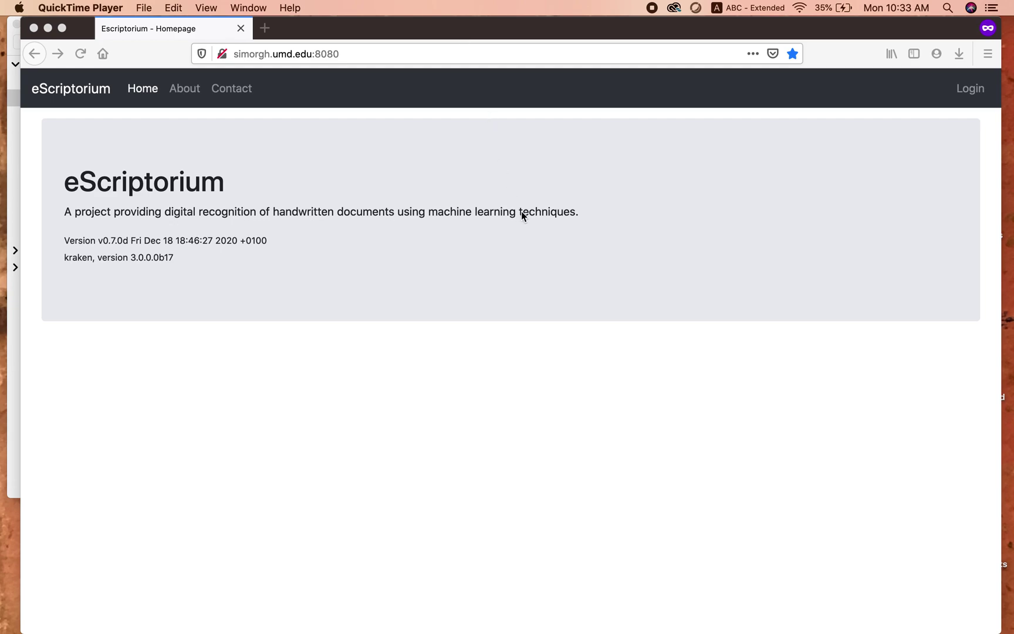
- Go from the eScriptorium homepage to the Login page
{"action": "left_click", "coordinate": [968, 88]}
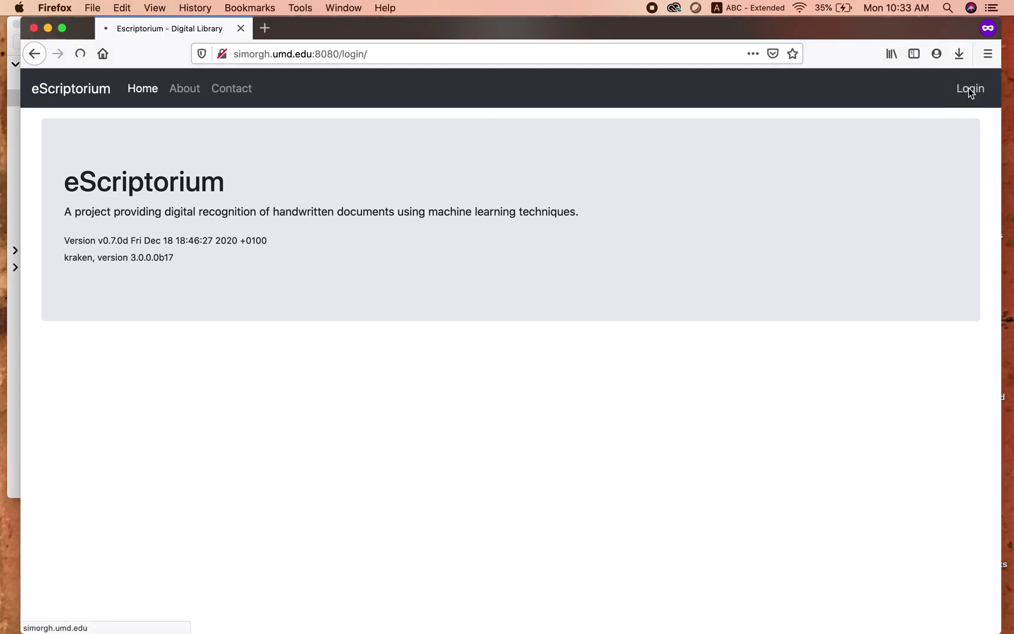
- Sign in with the browser's saved username and password, then start a new document
{"action": "left_click", "coordinate": [303, 156]}
{"action": "left_click", "coordinate": [233, 206]}
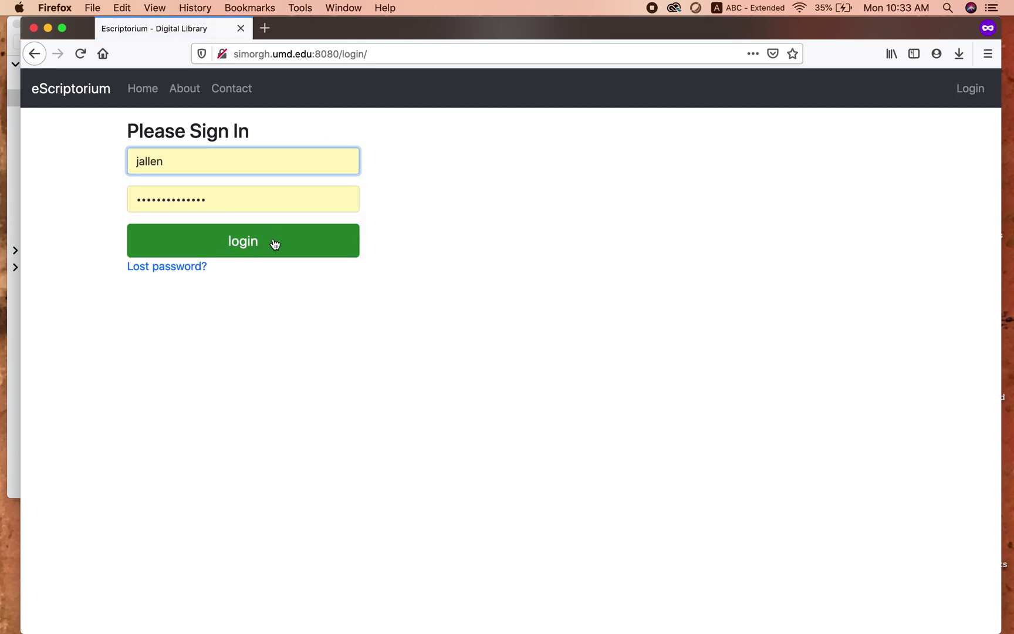
{"action": "left_click", "coordinate": [234, 244]}
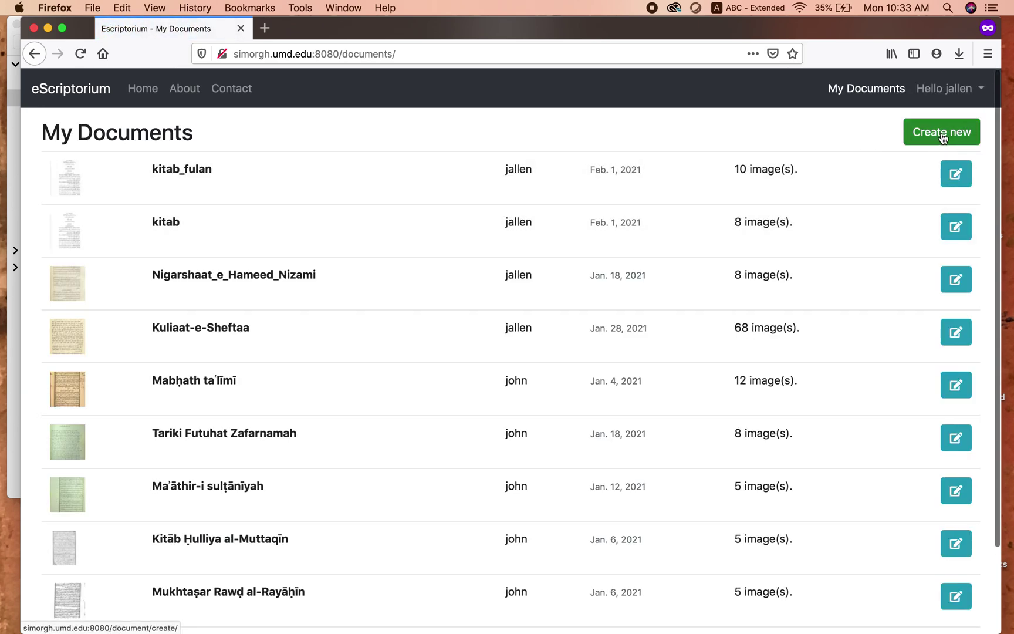
{"action": "left_click", "coordinate": [941, 133]}
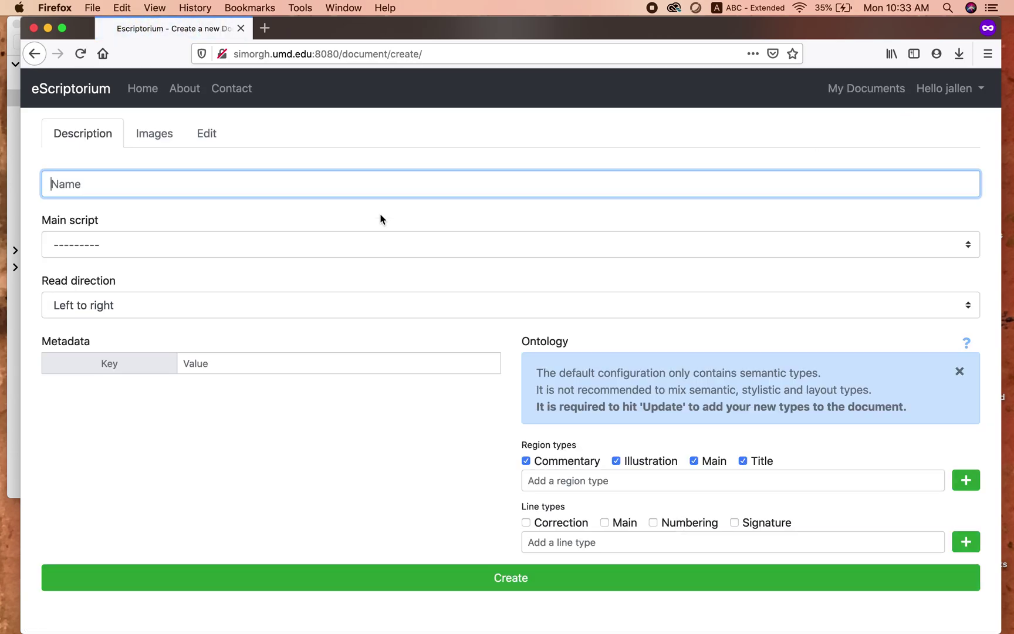
- Create document 'kitab_fulani' with Arabic main script and Right to left reading direction
{"action": "type", "text": "kitab_fulani"}
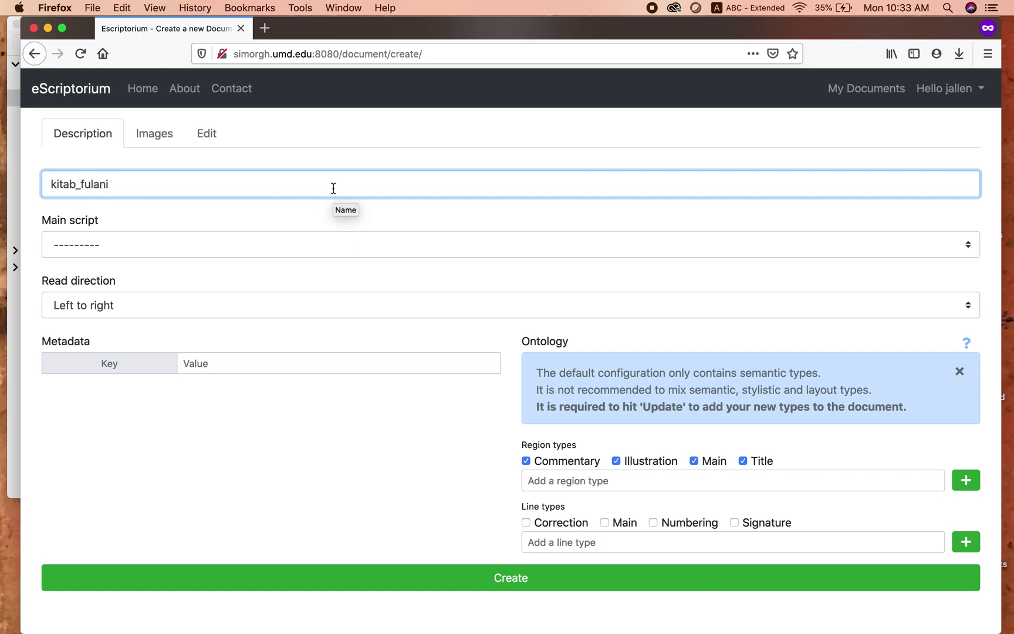
{"action": "left_click", "coordinate": [314, 242]}
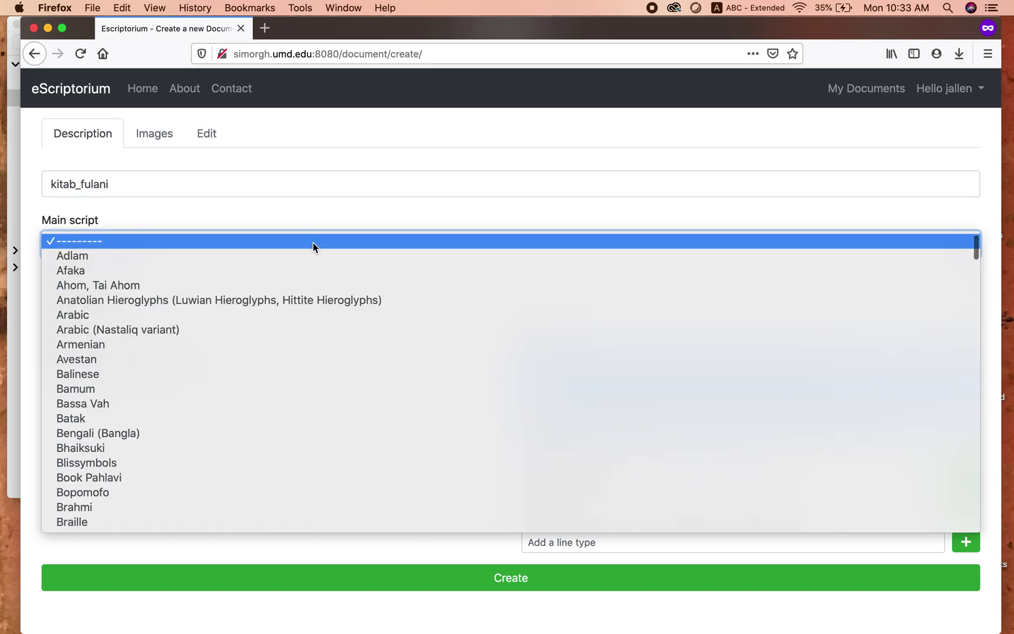
{"action": "left_click", "coordinate": [272, 315]}
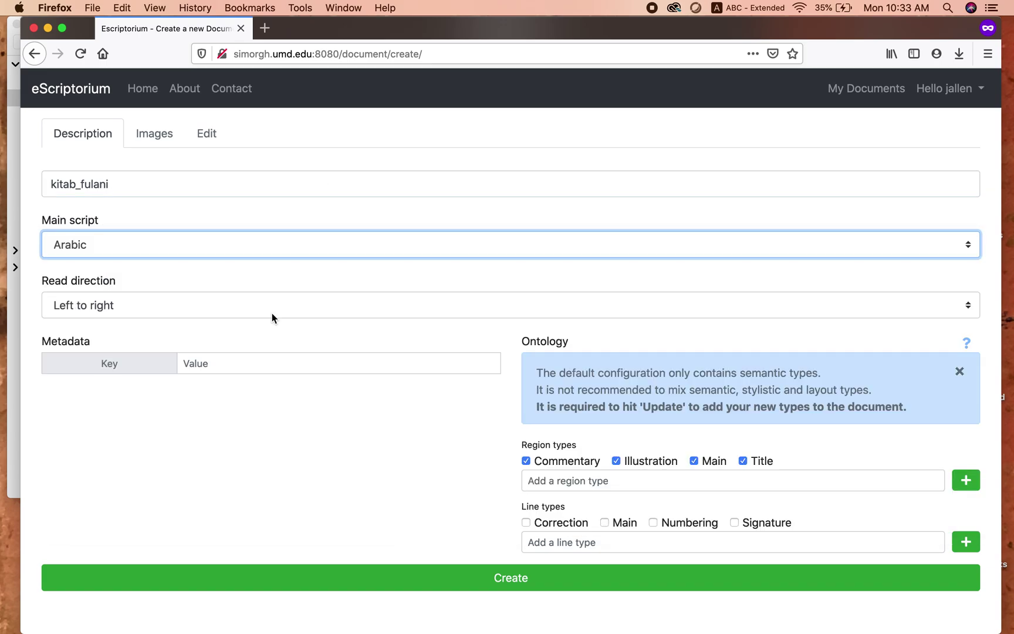
{"action": "left_click", "coordinate": [240, 309]}
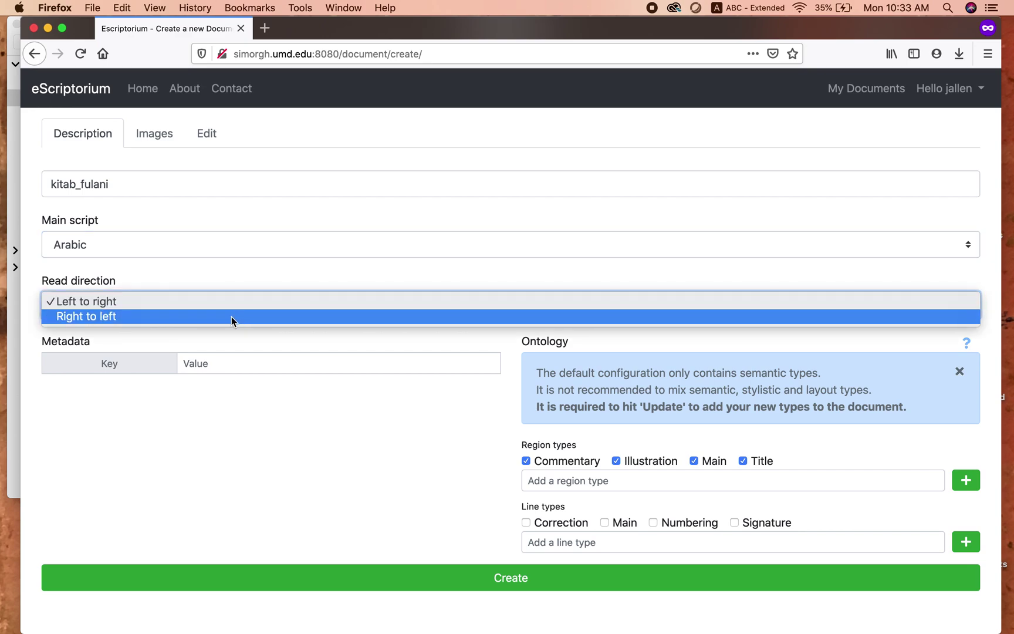
{"action": "left_click", "coordinate": [232, 316]}
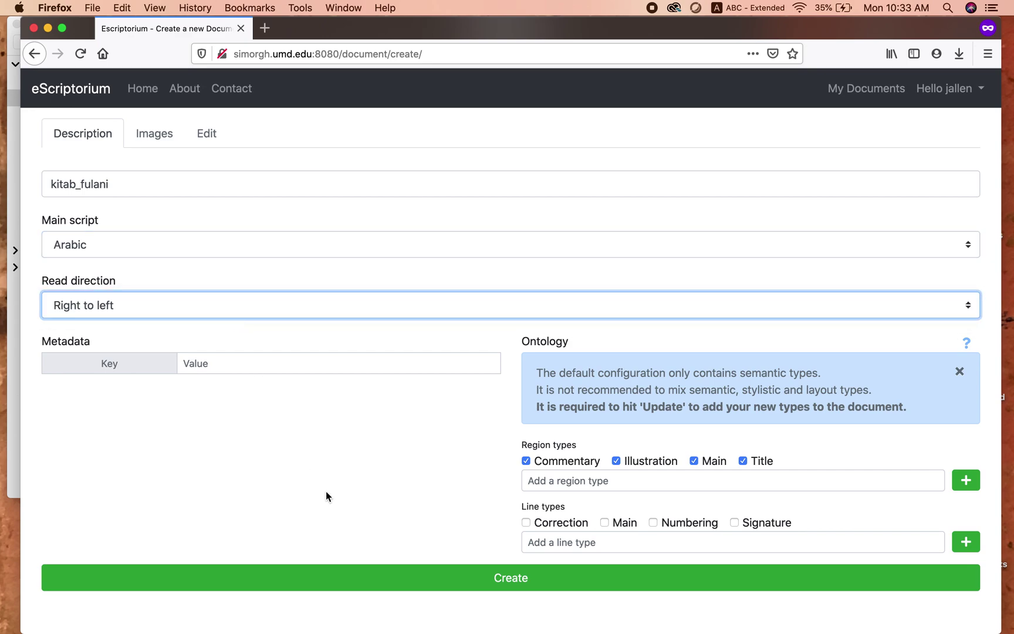
{"action": "left_click", "coordinate": [510, 577]}
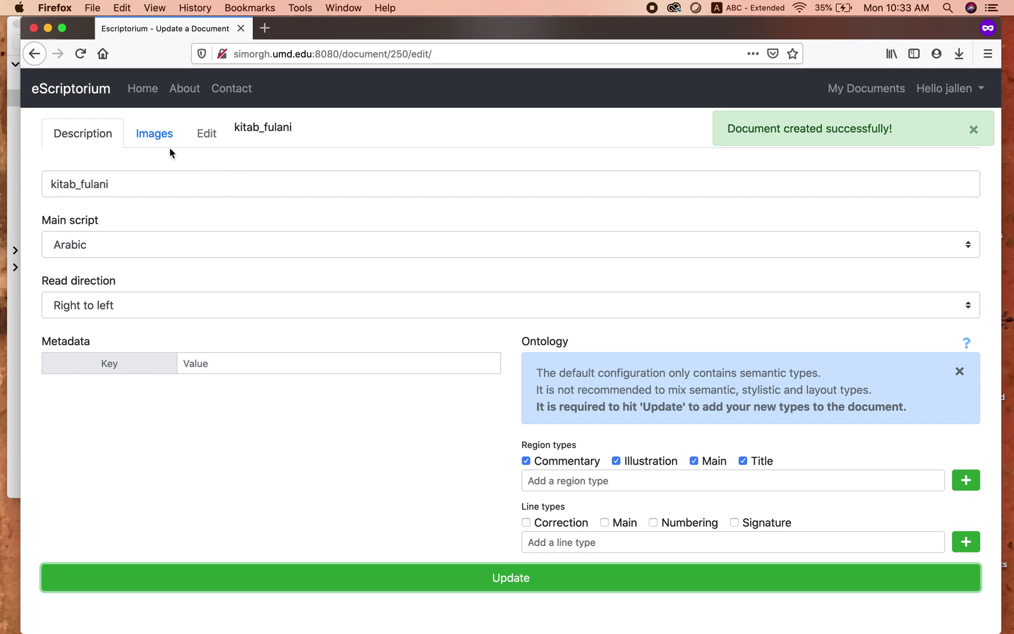
- Upload the kitab_subh_alasha JPEG as a page image on kitab_fulani's Images page
{"action": "left_click", "coordinate": [152, 135]}
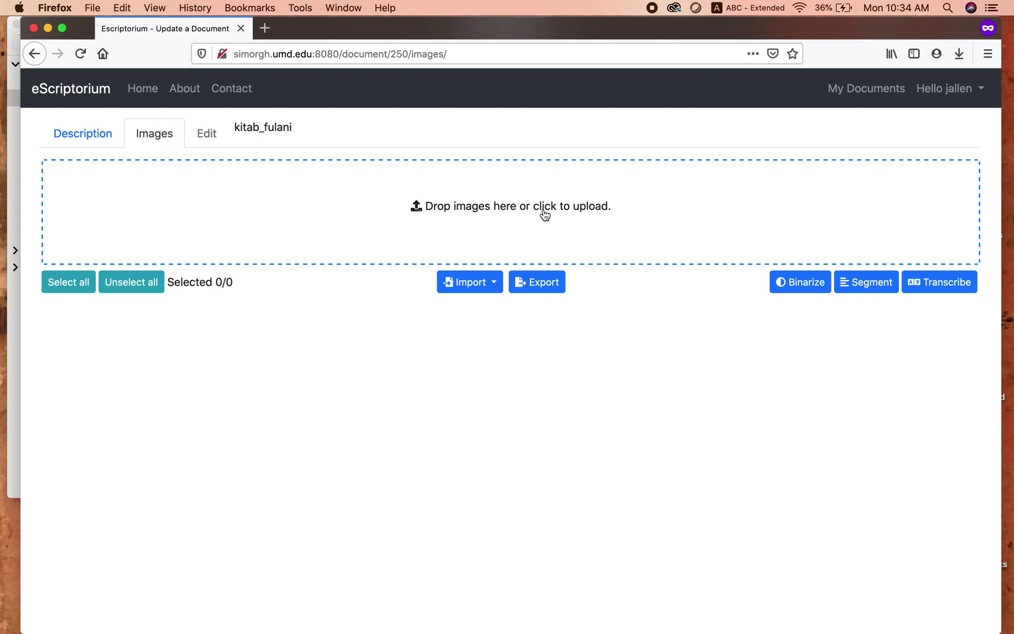
{"action": "left_click", "coordinate": [505, 209]}
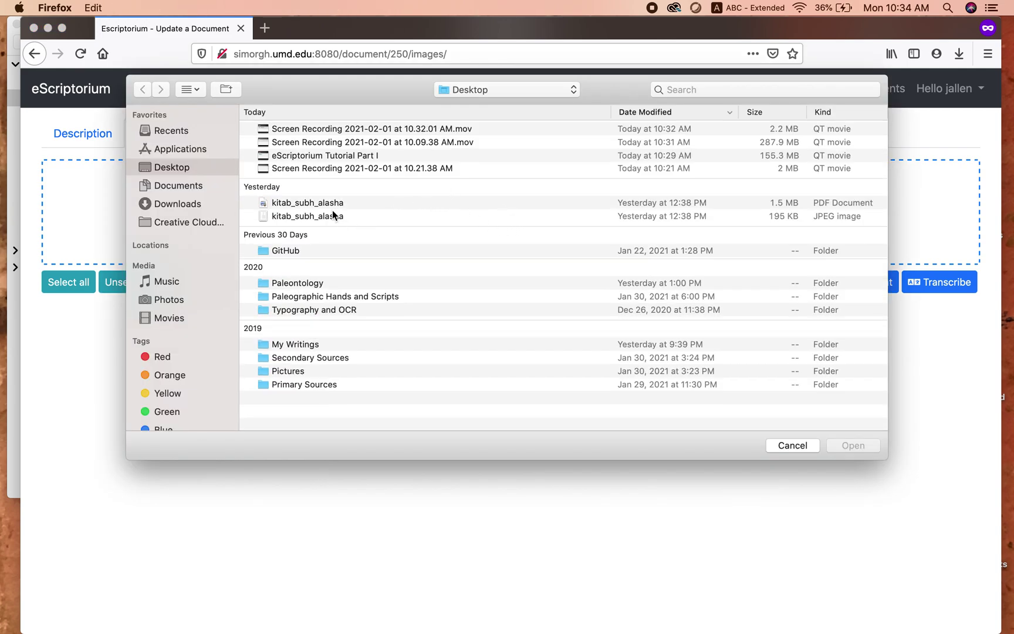
{"action": "left_click", "coordinate": [308, 217]}
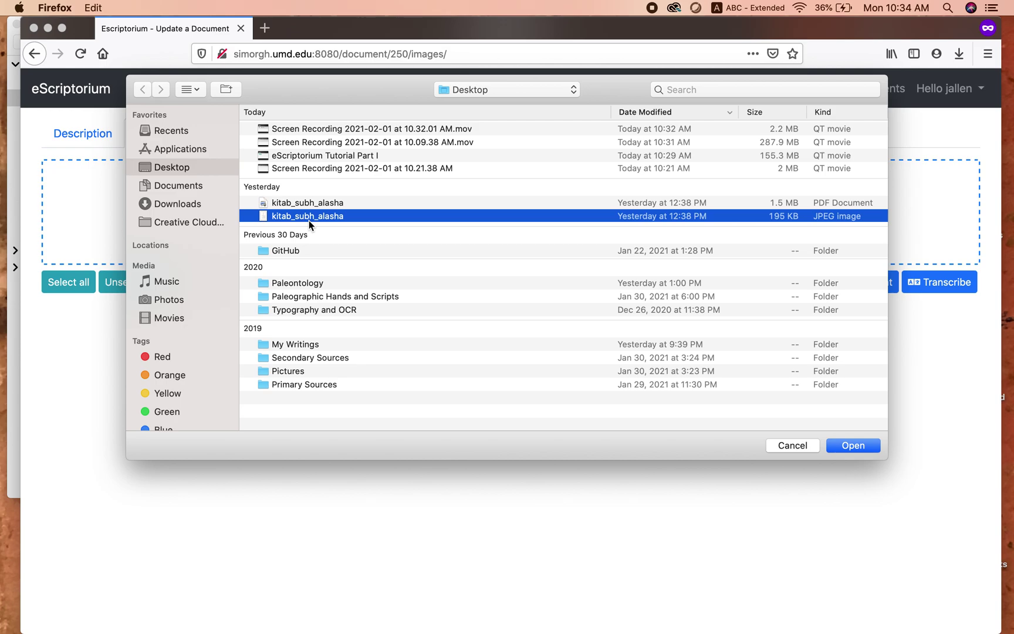
{"action": "left_click", "coordinate": [849, 444]}
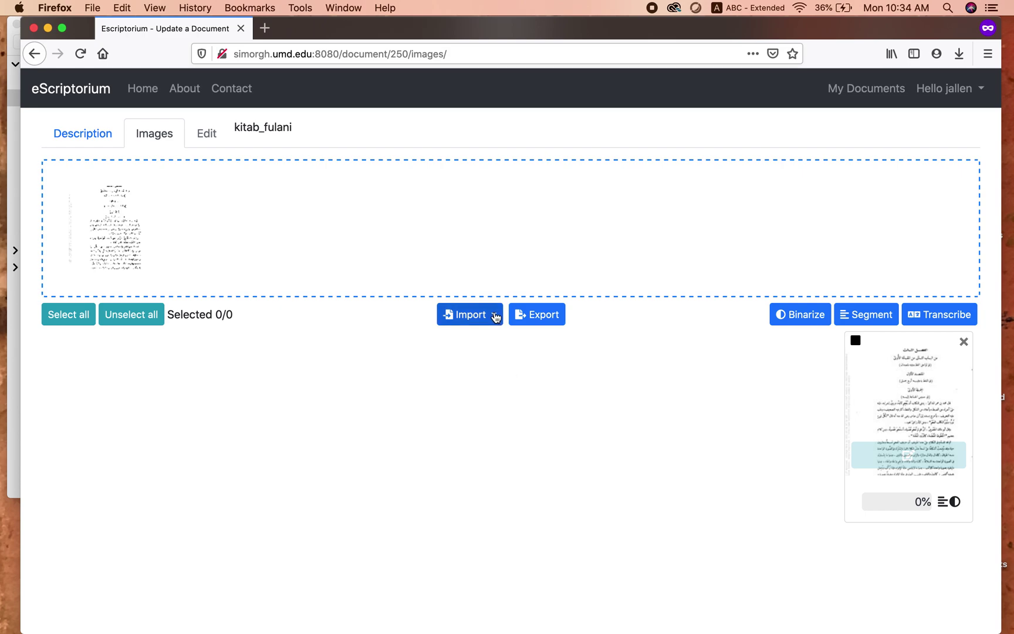
{"action": "left_click", "coordinate": [495, 317]}
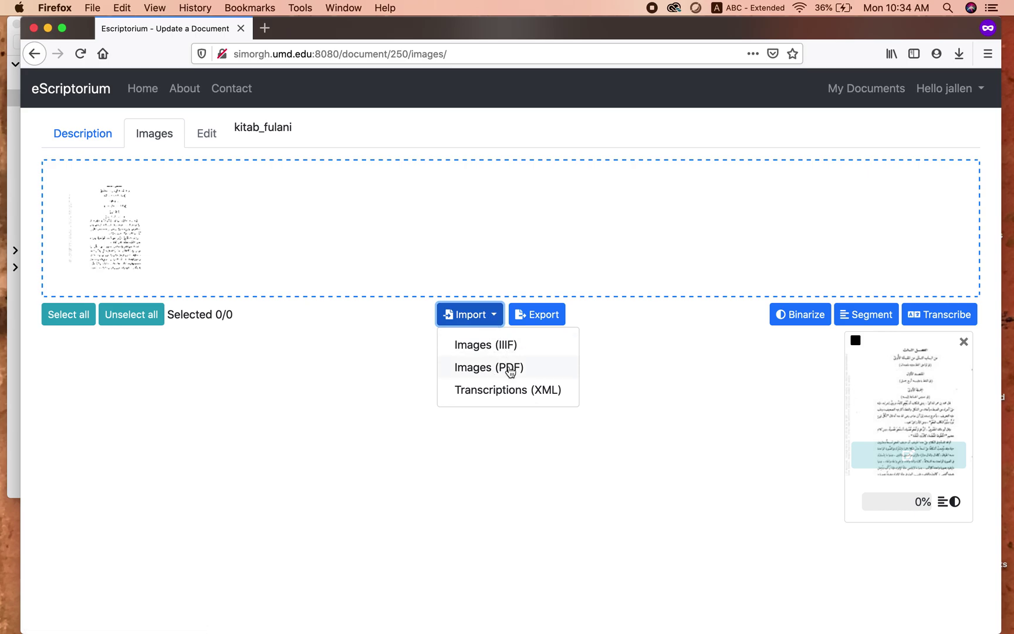
- Import the pages of kitab_subh_alasha.pdf through the Images (PDF) import
{"action": "left_click", "coordinate": [539, 369]}
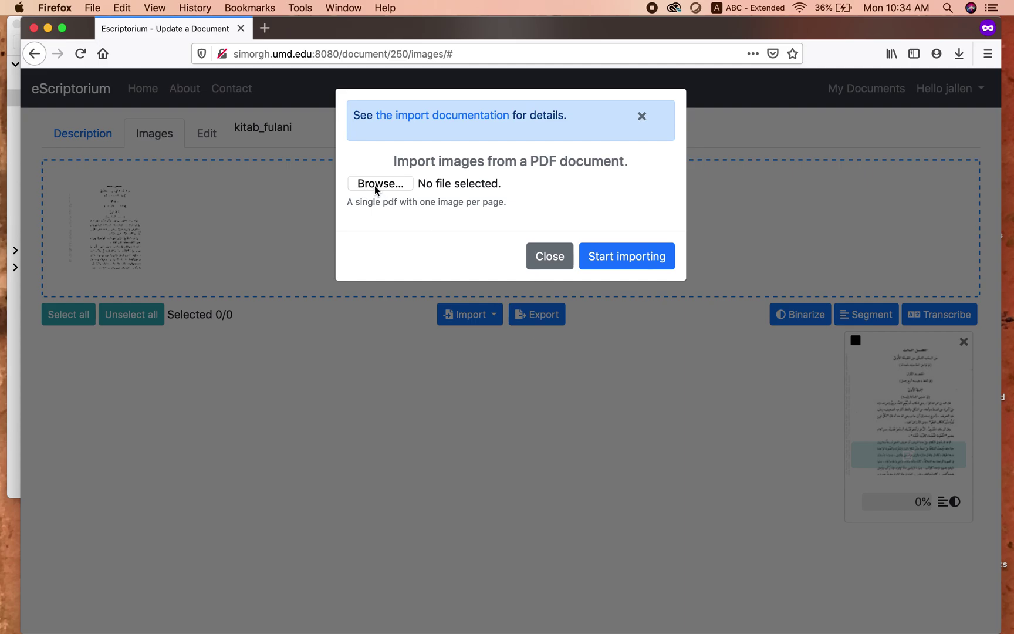
{"action": "left_click", "coordinate": [378, 185]}
{"action": "left_click", "coordinate": [329, 204]}
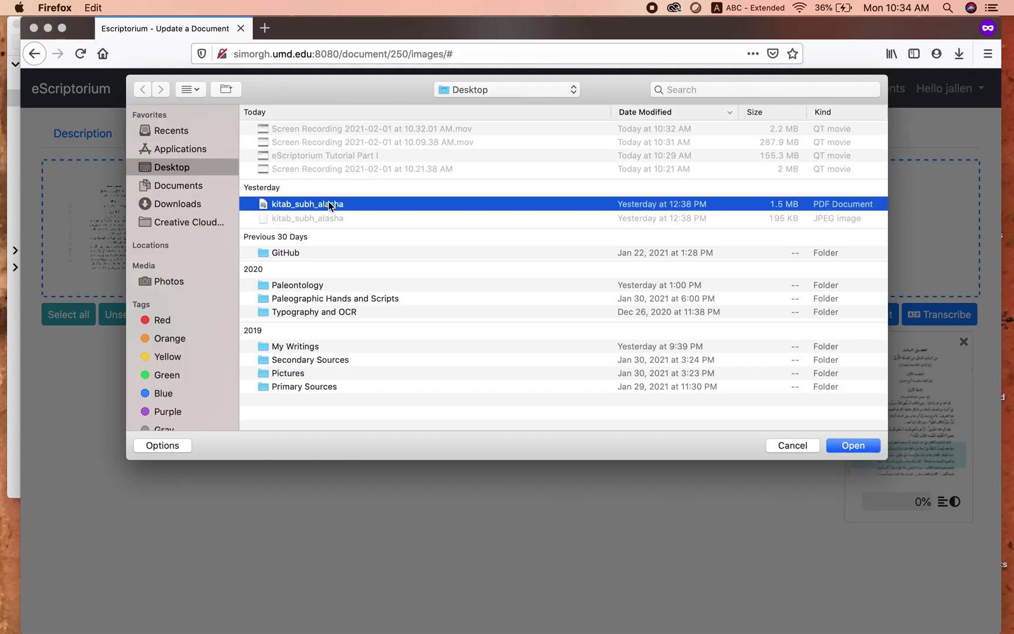
{"action": "left_click", "coordinate": [845, 441]}
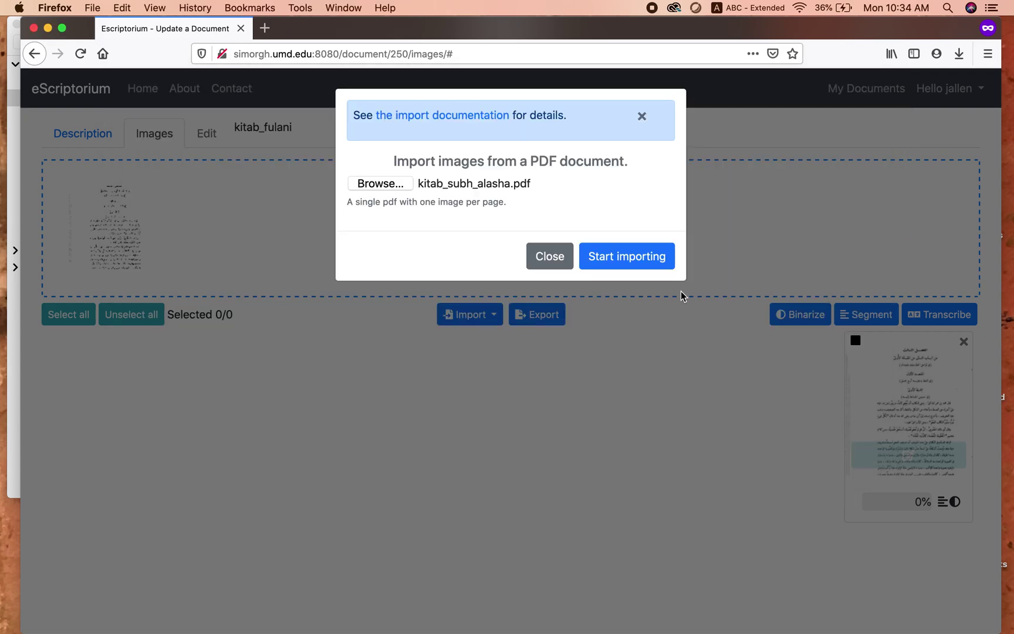
{"action": "left_click", "coordinate": [634, 263]}
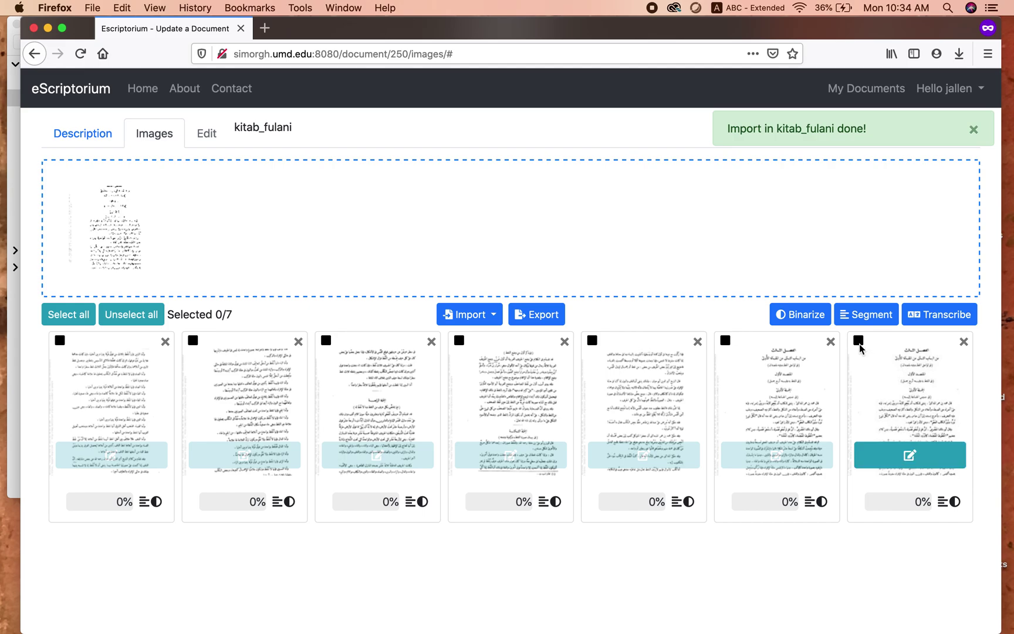
- Binarize the last page with the Kraken binarizer and dismiss the completion notices
{"action": "left_click", "coordinate": [875, 340]}
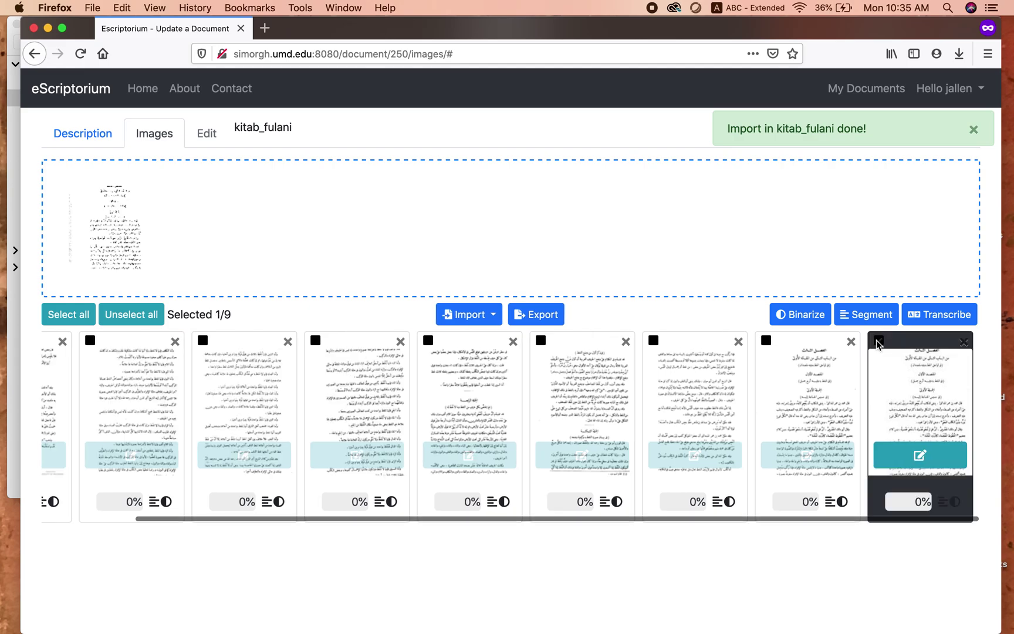
{"action": "left_click", "coordinate": [803, 315]}
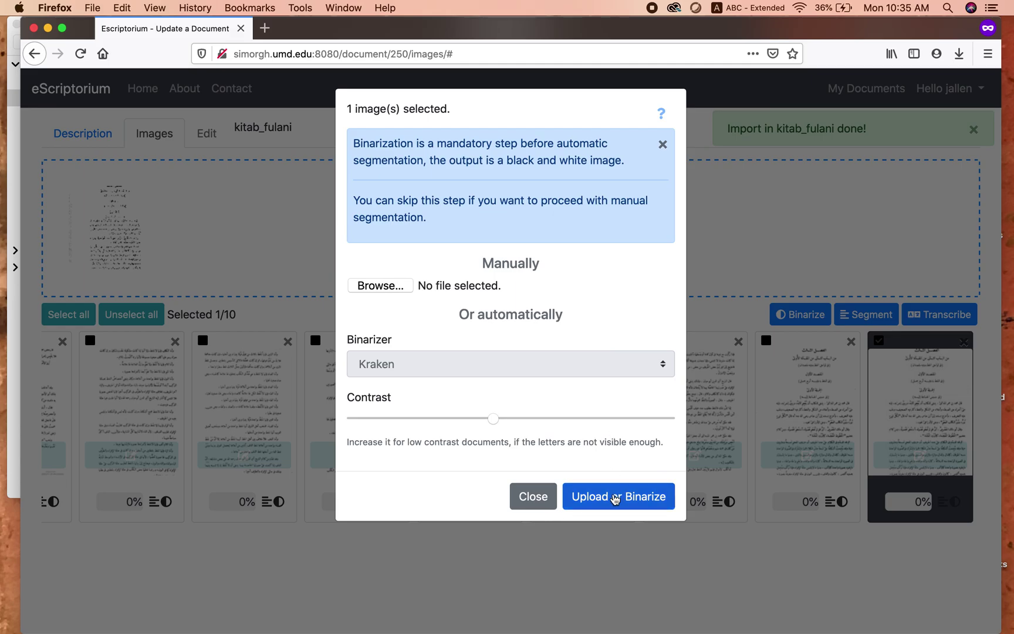
{"action": "left_click", "coordinate": [615, 499]}
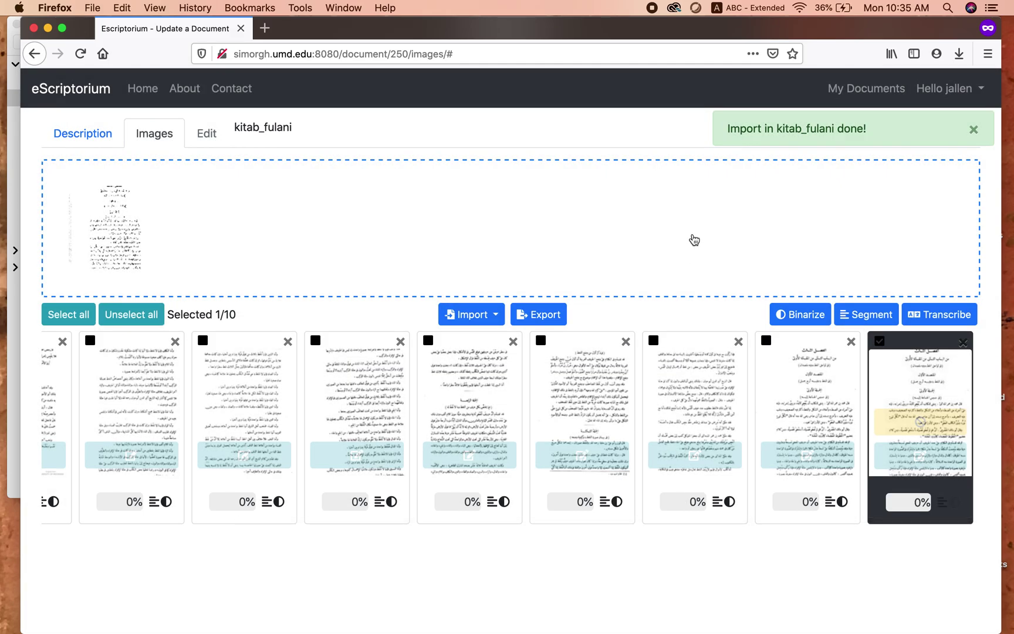
{"action": "left_click", "coordinate": [973, 129]}
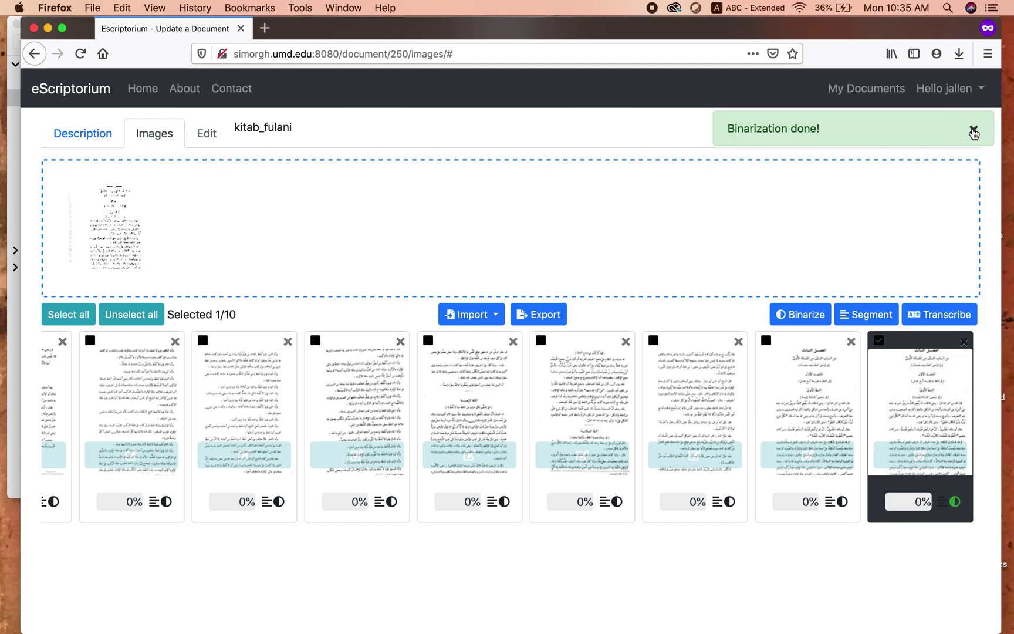
{"action": "left_click", "coordinate": [973, 129]}
- Segment the last page with cBAD_27, lines and regions, horizontal right-to-left
{"action": "left_click", "coordinate": [868, 316]}
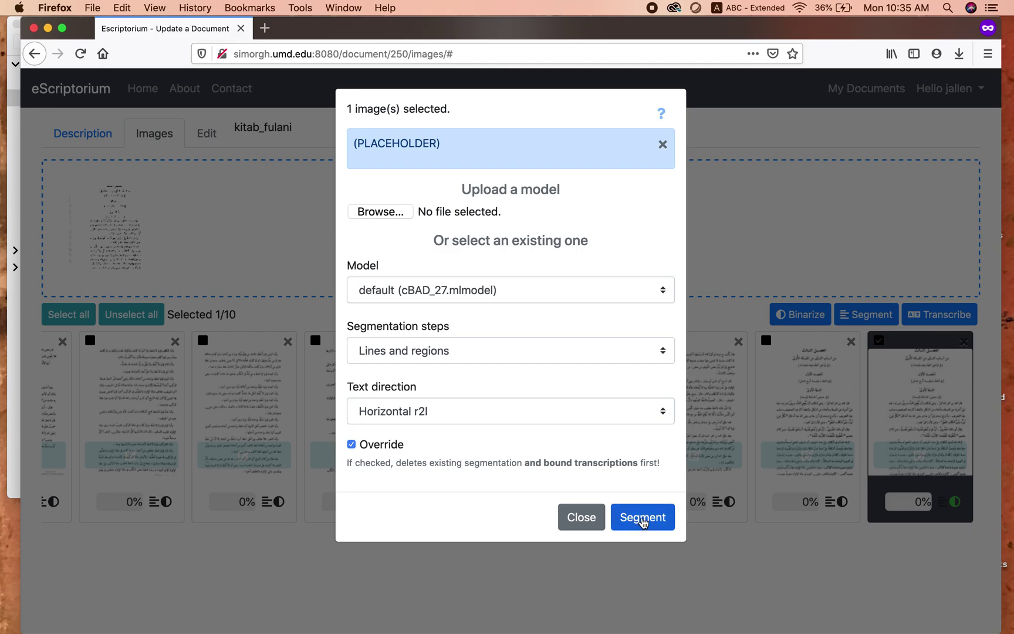
{"action": "left_click", "coordinate": [642, 519]}
{"action": "mouse_move", "coordinate": [948, 437]}
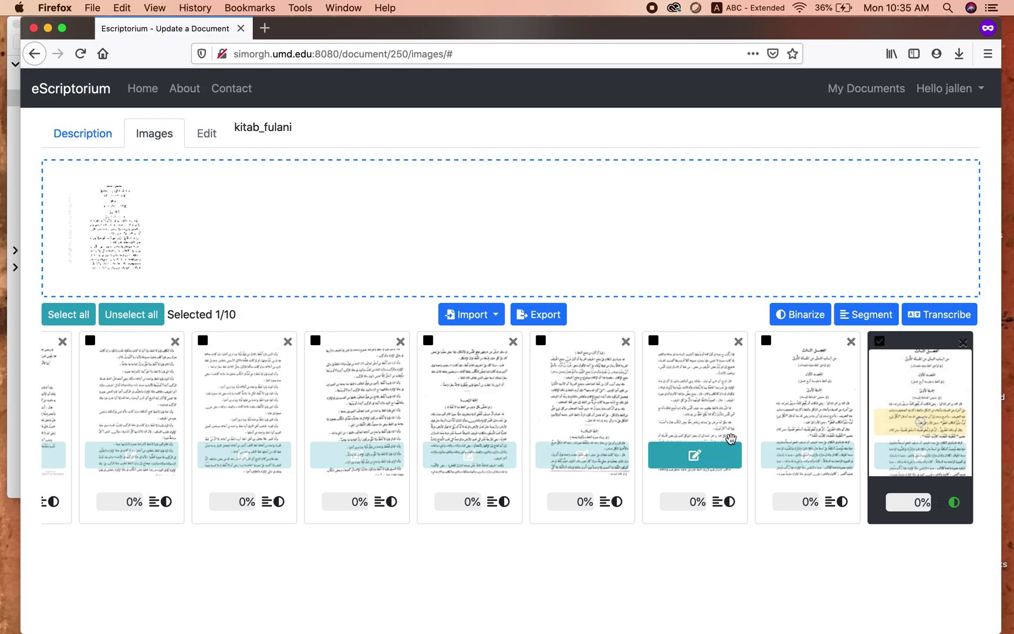
{"action": "left_click", "coordinate": [938, 425]}
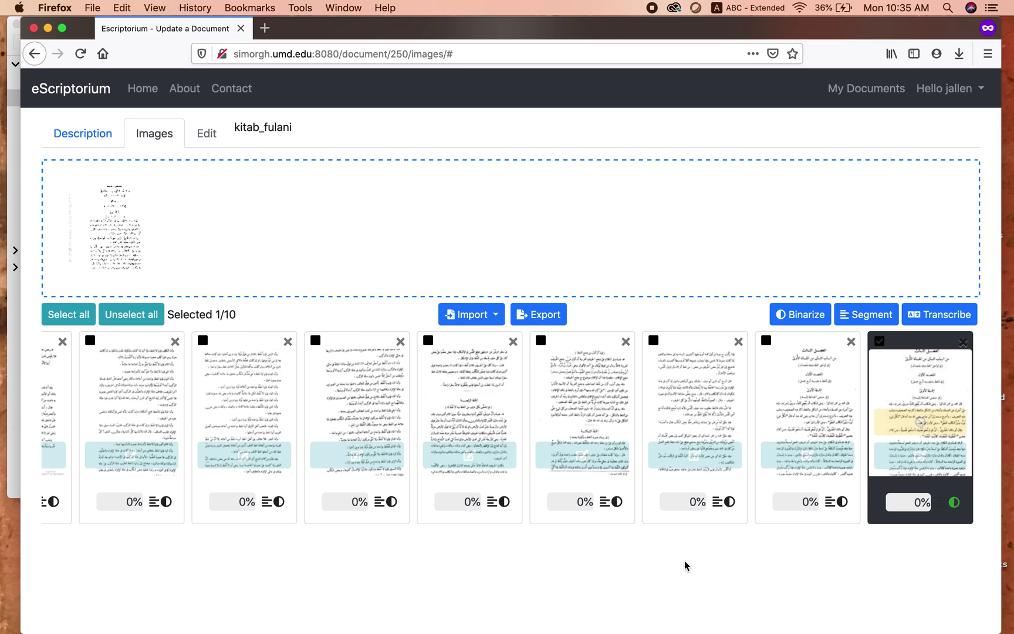
{"action": "mouse_move", "coordinate": [935, 425]}
- Go back to kitab_fulani's Images page with its 10 page thumbnails
{"action": "left_click", "coordinate": [105, 136]}
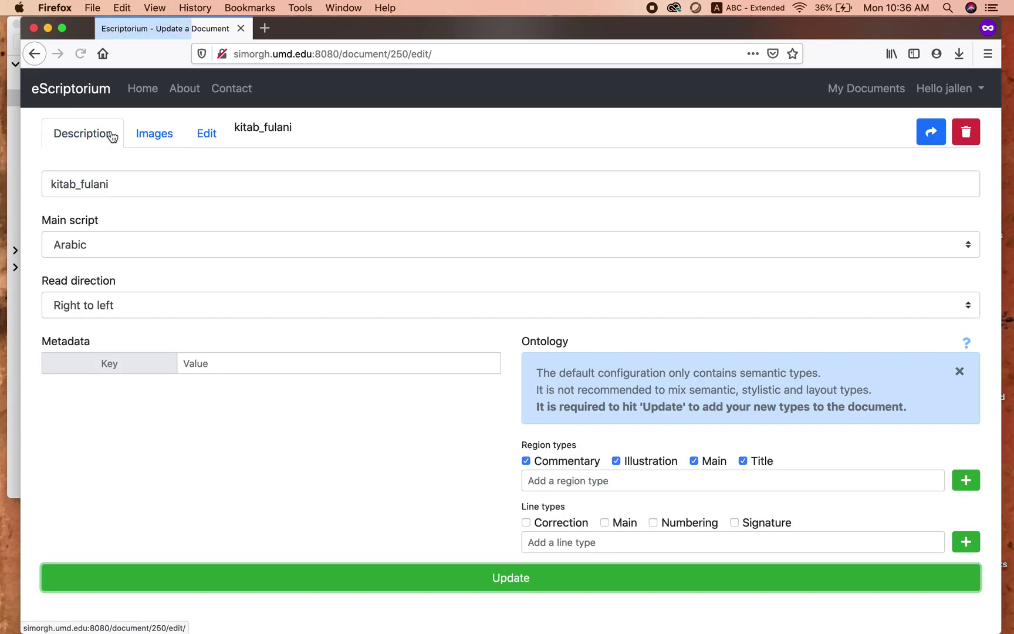
{"action": "left_click", "coordinate": [155, 133]}
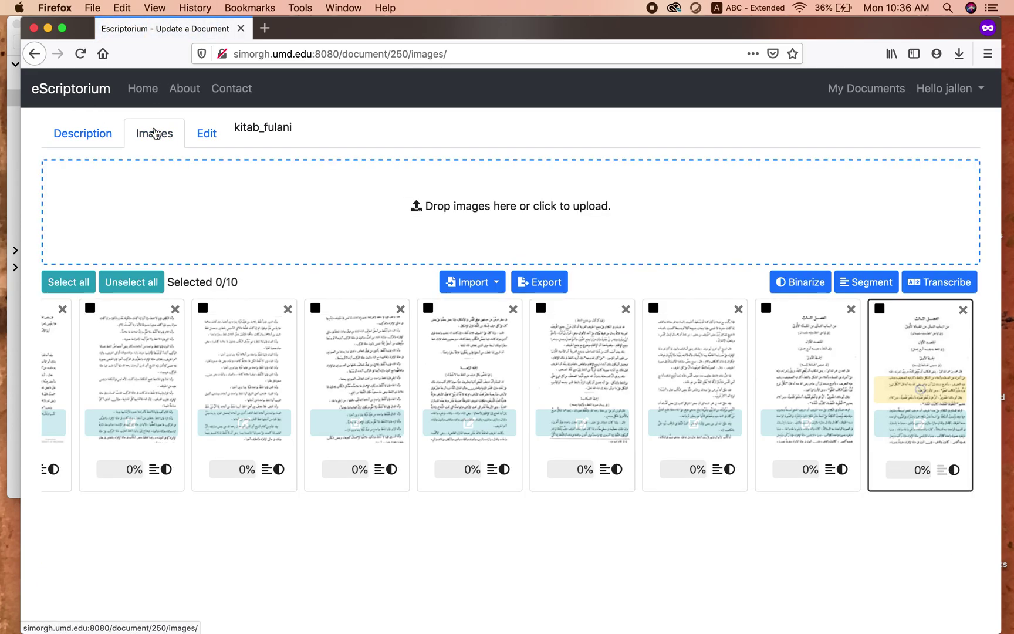
{"action": "mouse_move", "coordinate": [922, 390]}
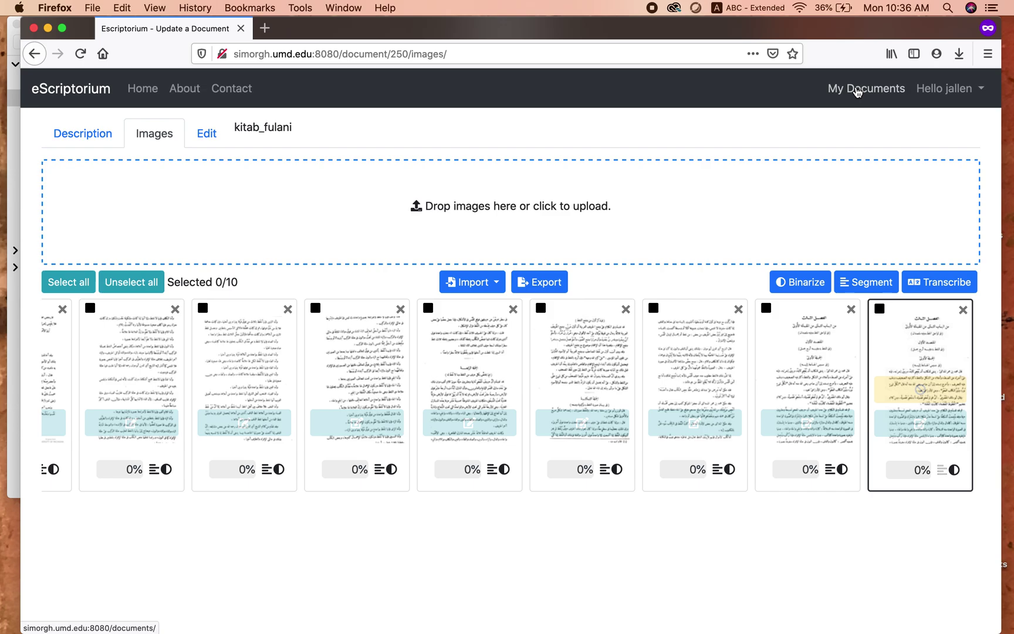
- Open kitab_fulan from My Documents and load its last page in the page editor
{"action": "left_click", "coordinate": [857, 92]}
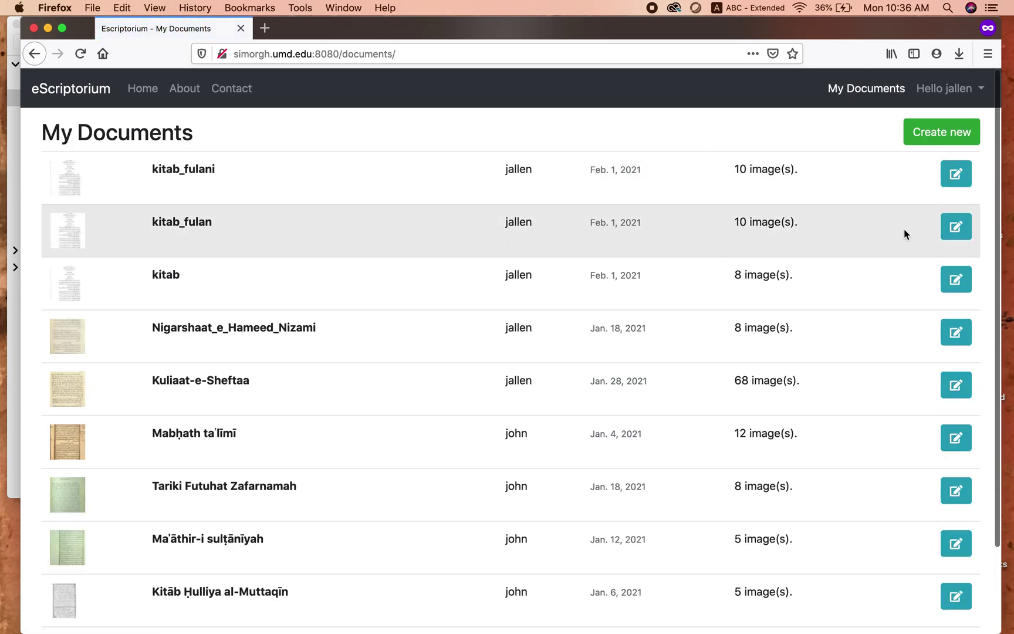
{"action": "left_click", "coordinate": [955, 227]}
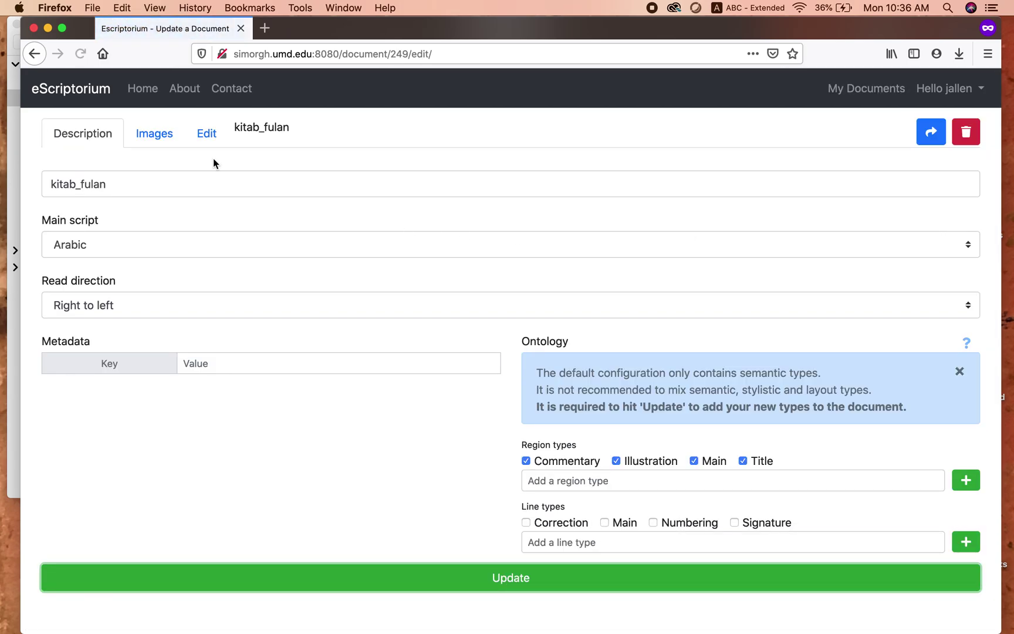
{"action": "left_click", "coordinate": [150, 135]}
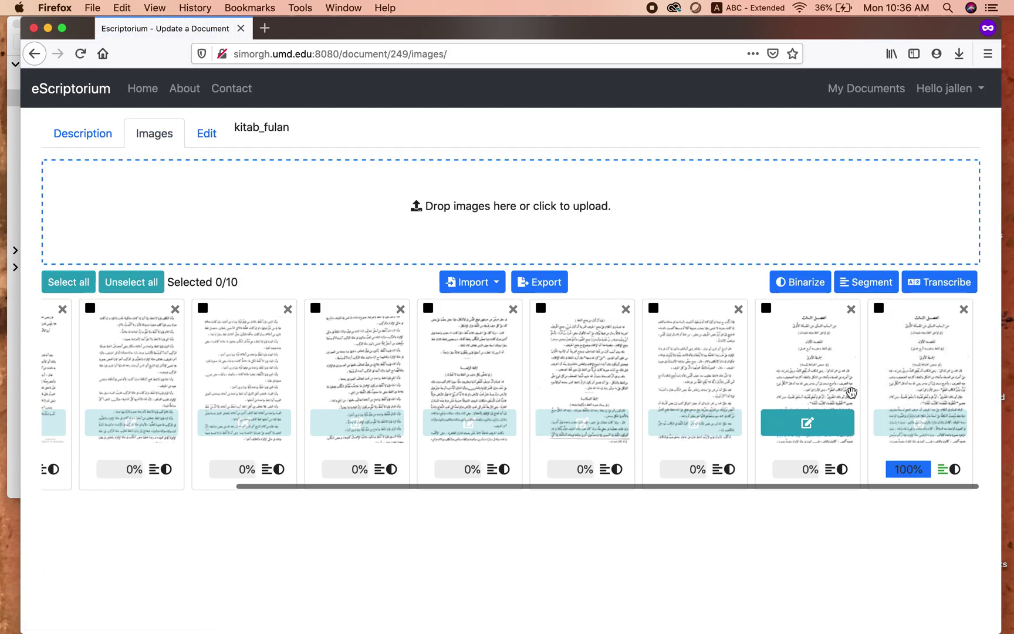
{"action": "left_click", "coordinate": [931, 425]}
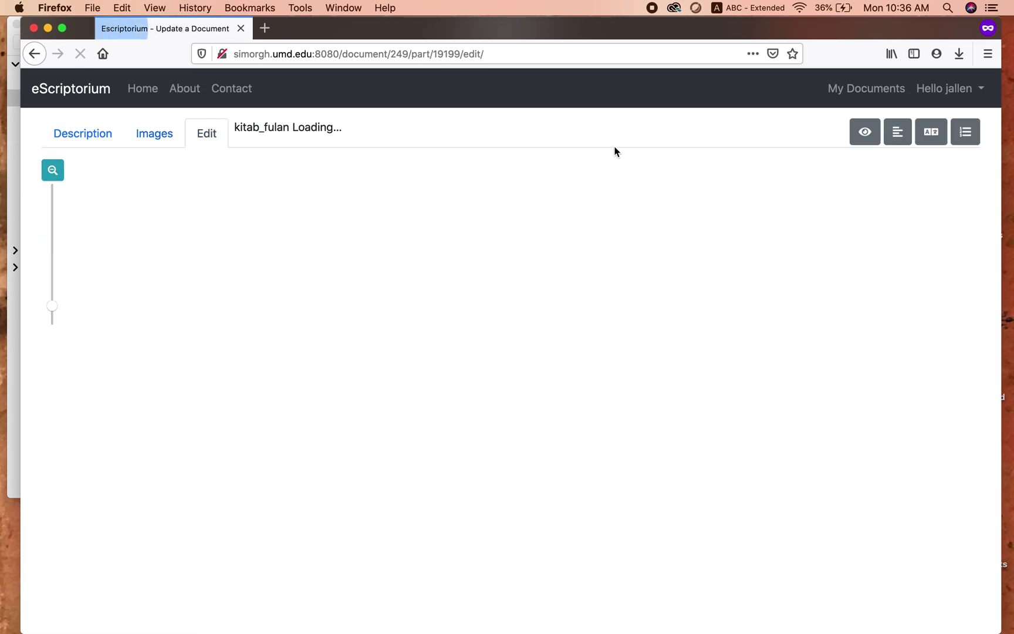
- Select the manual transcription and toggle the source image panel on and back off
{"action": "left_click", "coordinate": [665, 134]}
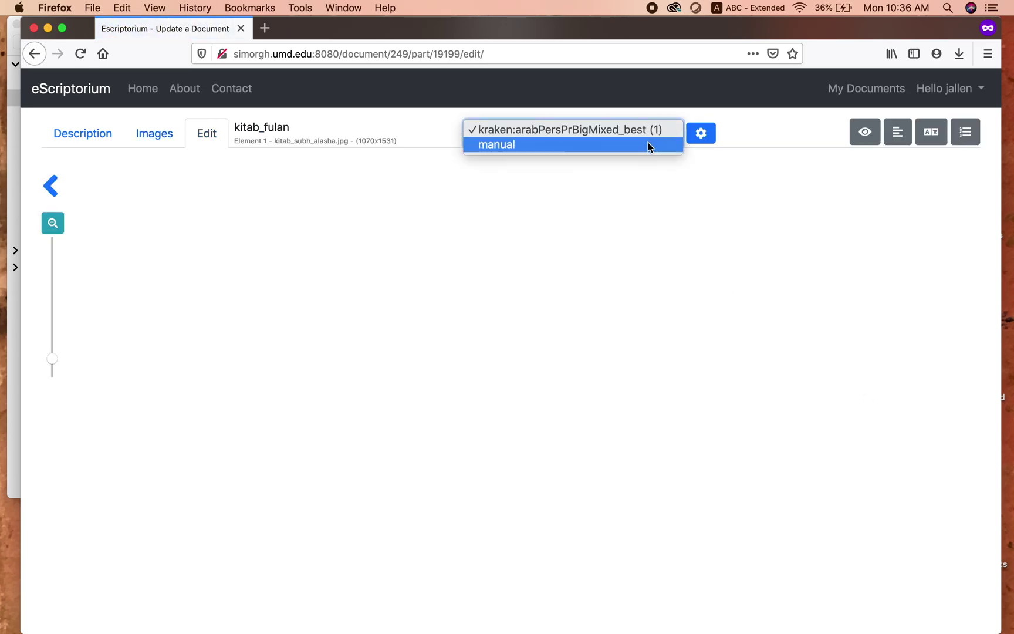
{"action": "left_click", "coordinate": [649, 144]}
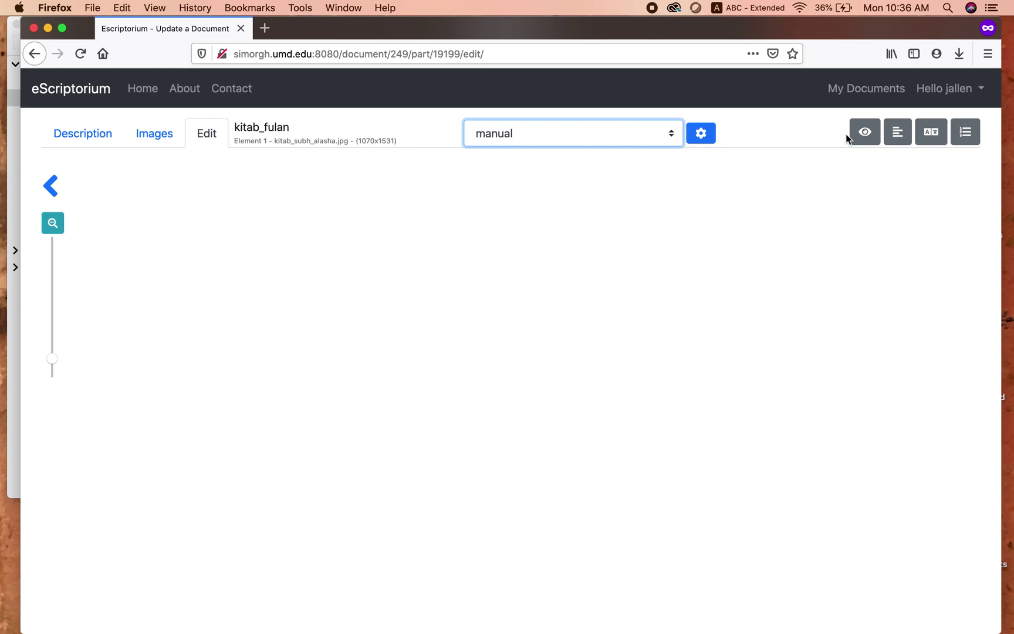
{"action": "left_click", "coordinate": [865, 133]}
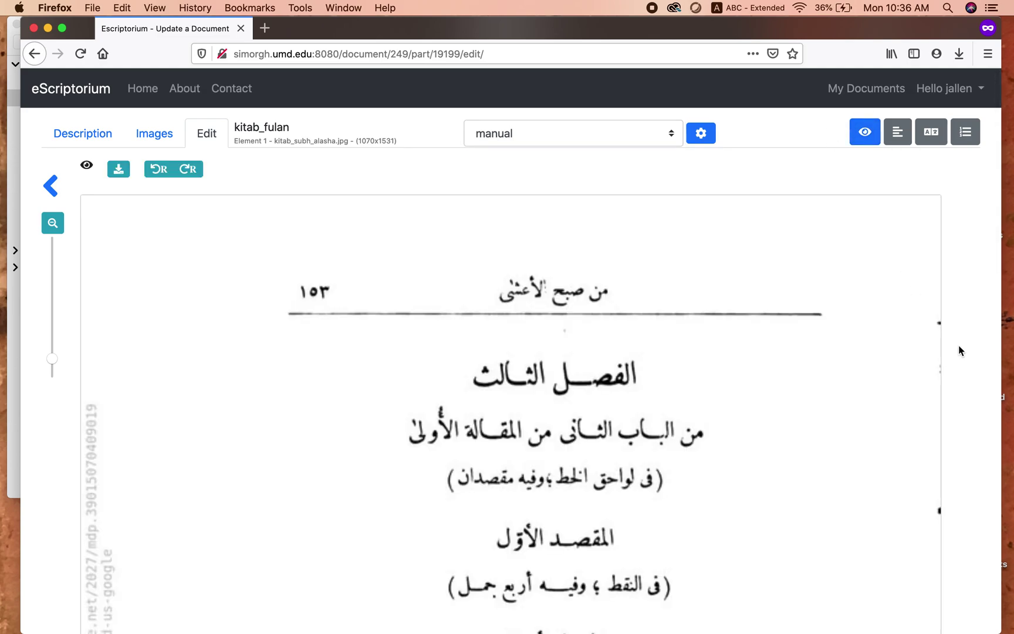
{"action": "scroll", "coordinate": [959, 346], "scroll_direction": "down", "scroll_amount": 5}
{"action": "scroll", "coordinate": [959, 349], "scroll_direction": "up", "scroll_amount": 5}
{"action": "left_click", "coordinate": [864, 132]}
- Open the segmentation view and scroll down the page to check the baselines
{"action": "left_click", "coordinate": [894, 133]}
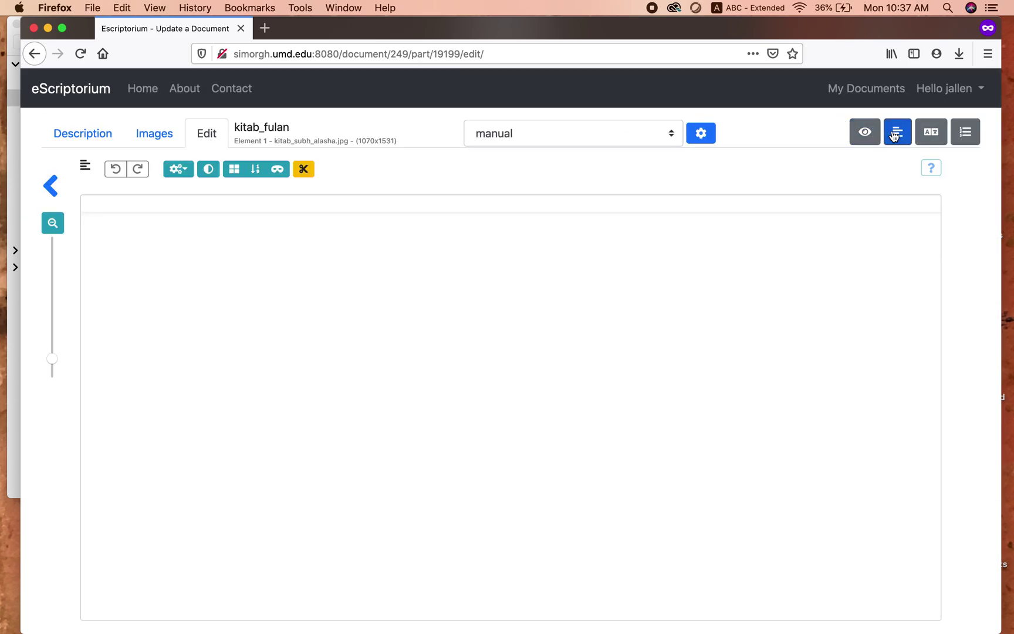
{"action": "scroll", "coordinate": [956, 275], "scroll_direction": "down", "scroll_amount": 2}
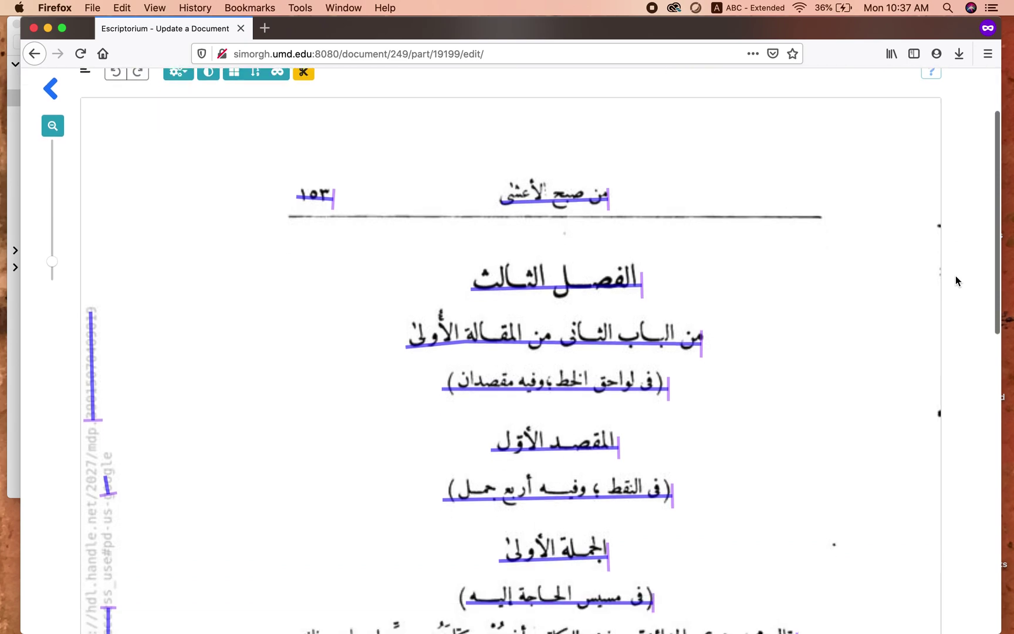
{"action": "scroll", "coordinate": [955, 281], "scroll_direction": "down", "scroll_amount": 2}
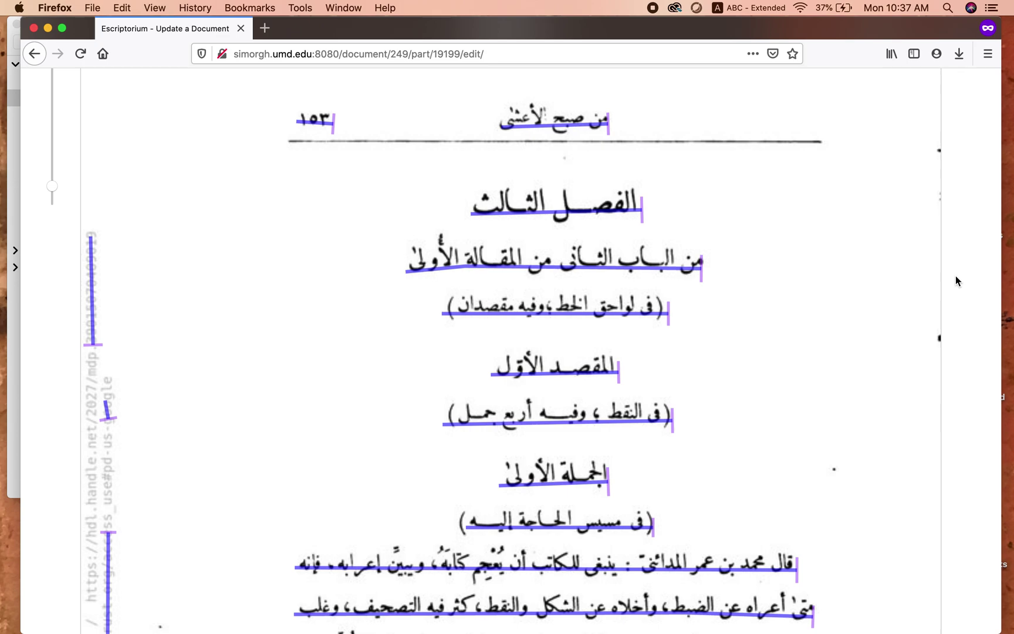
{"action": "scroll", "coordinate": [956, 281], "scroll_direction": "down", "scroll_amount": 2}
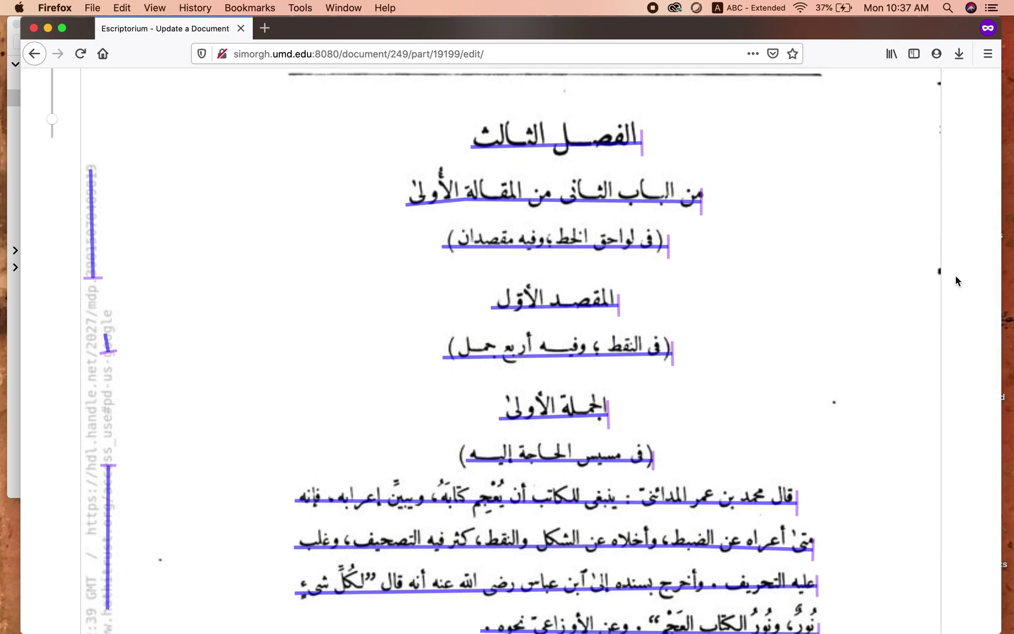
{"action": "scroll", "coordinate": [955, 276], "scroll_direction": "down", "scroll_amount": 2}
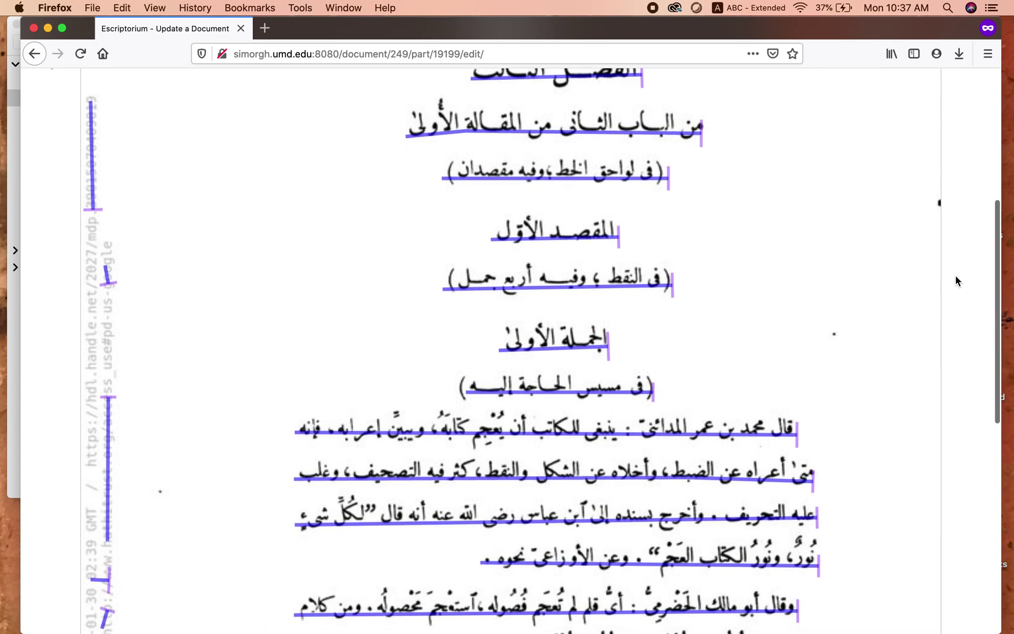
{"action": "scroll", "coordinate": [955, 281], "scroll_direction": "up", "scroll_amount": 8}
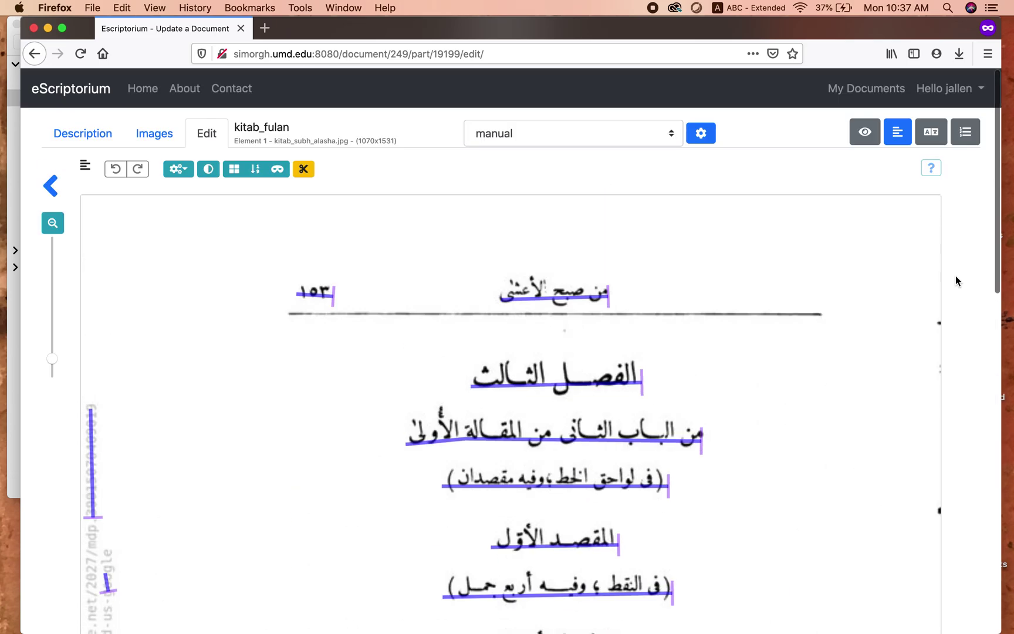
- Show the mask outlines around every text line, then hide them again
{"action": "left_click", "coordinate": [276, 171]}
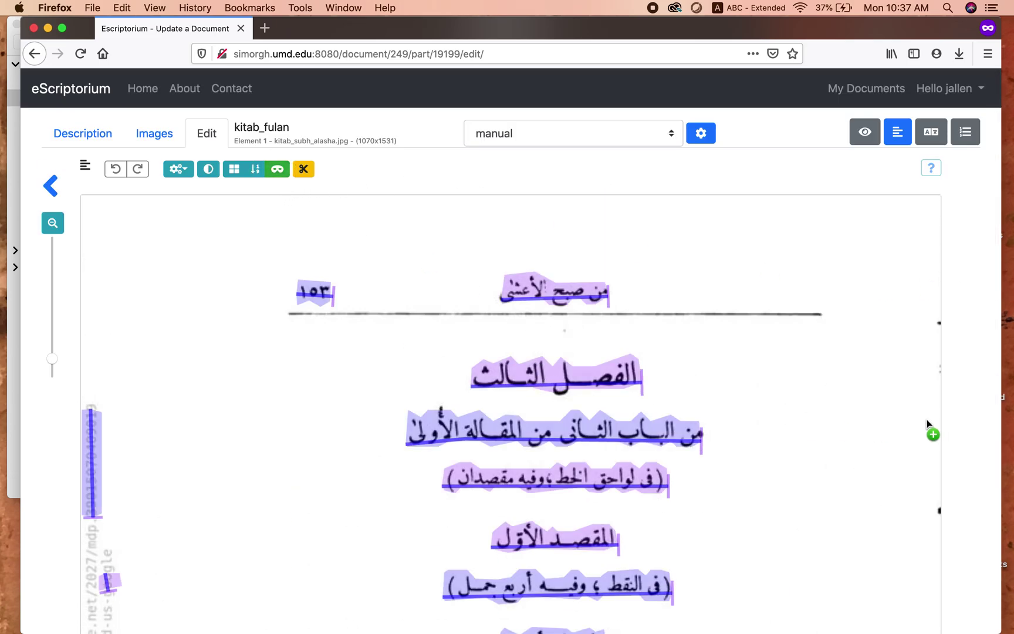
{"action": "scroll", "coordinate": [969, 410], "scroll_direction": "down", "scroll_amount": 4}
{"action": "scroll", "coordinate": [969, 410], "scroll_direction": "up", "scroll_amount": 4}
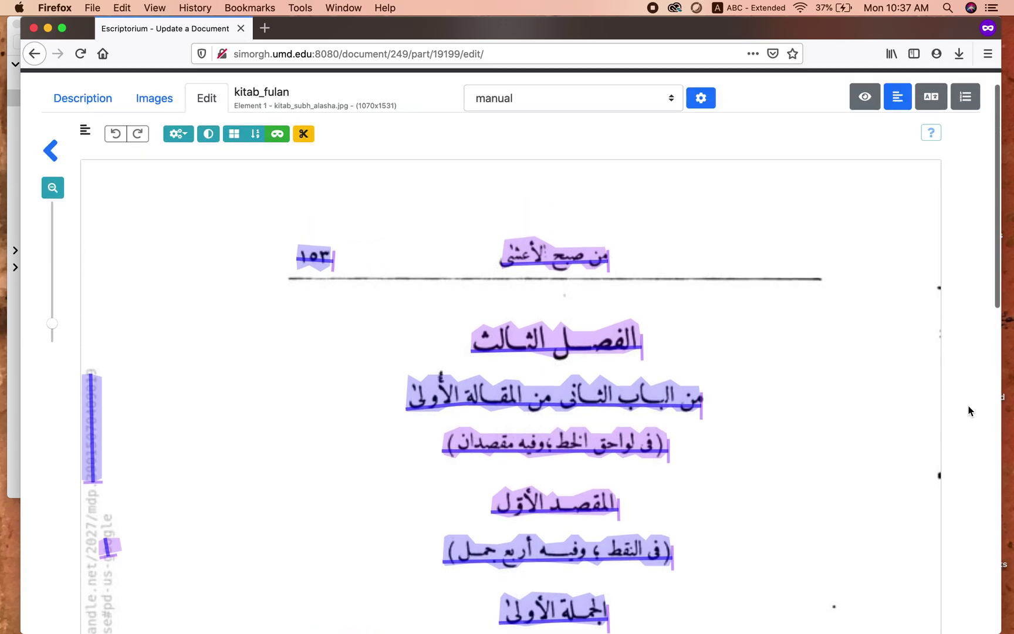
{"action": "left_click", "coordinate": [276, 135]}
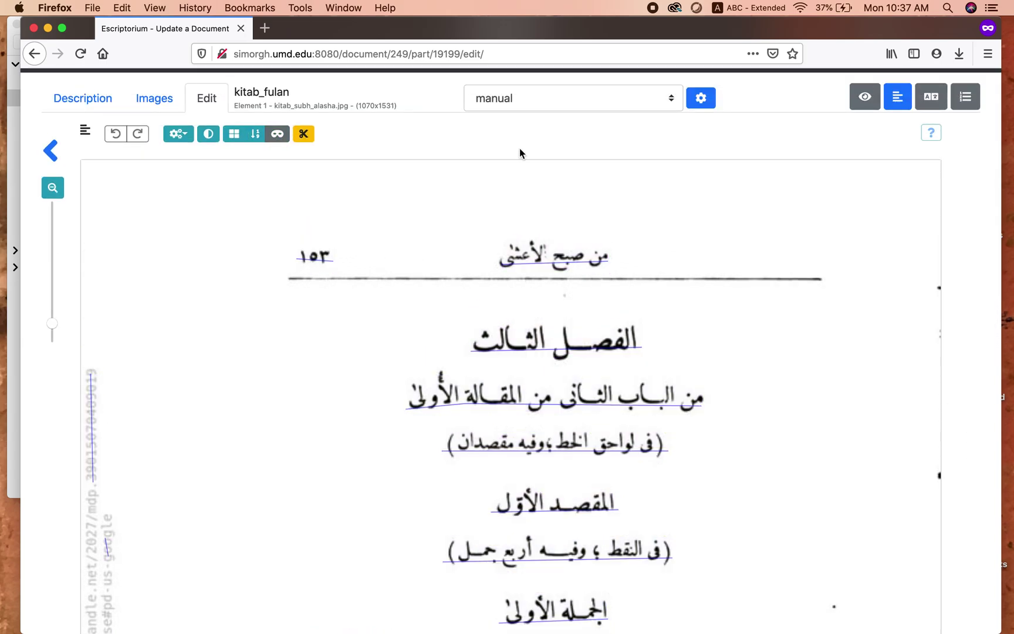
- Thicken the baselines and extend the parenthesised heading's baseline under its full text
{"action": "left_click", "coordinate": [278, 140]}
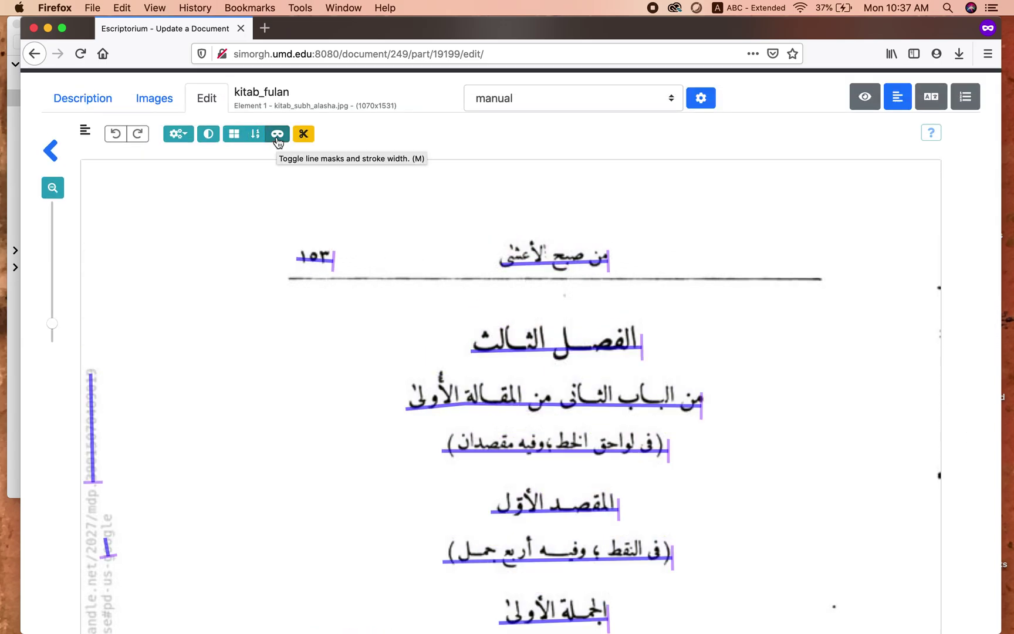
{"action": "scroll", "coordinate": [974, 263], "scroll_direction": "down", "scroll_amount": 5}
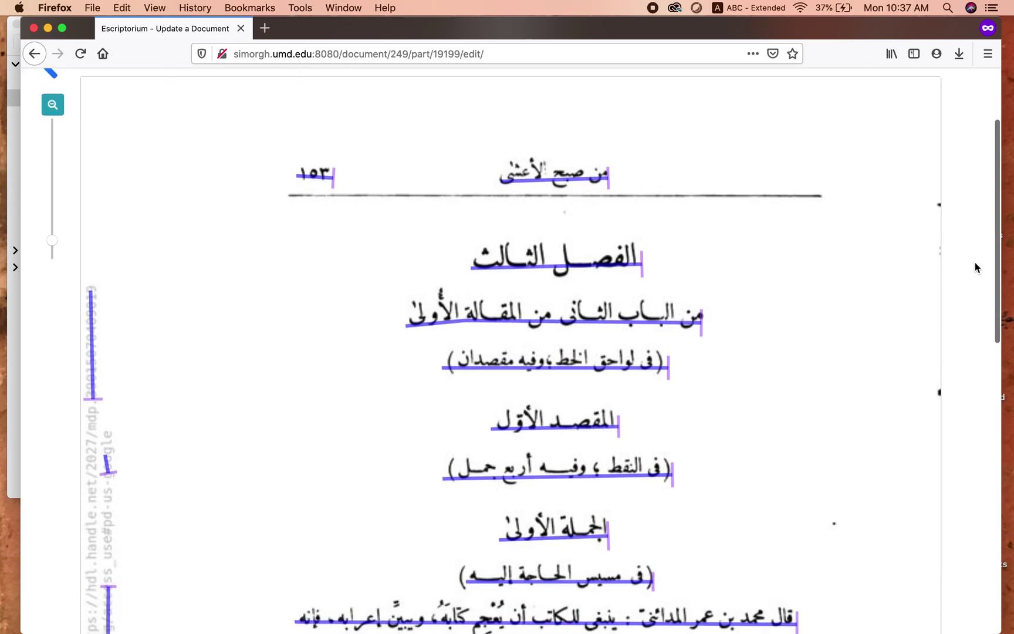
{"action": "scroll", "coordinate": [975, 263], "scroll_direction": "down", "scroll_amount": 3}
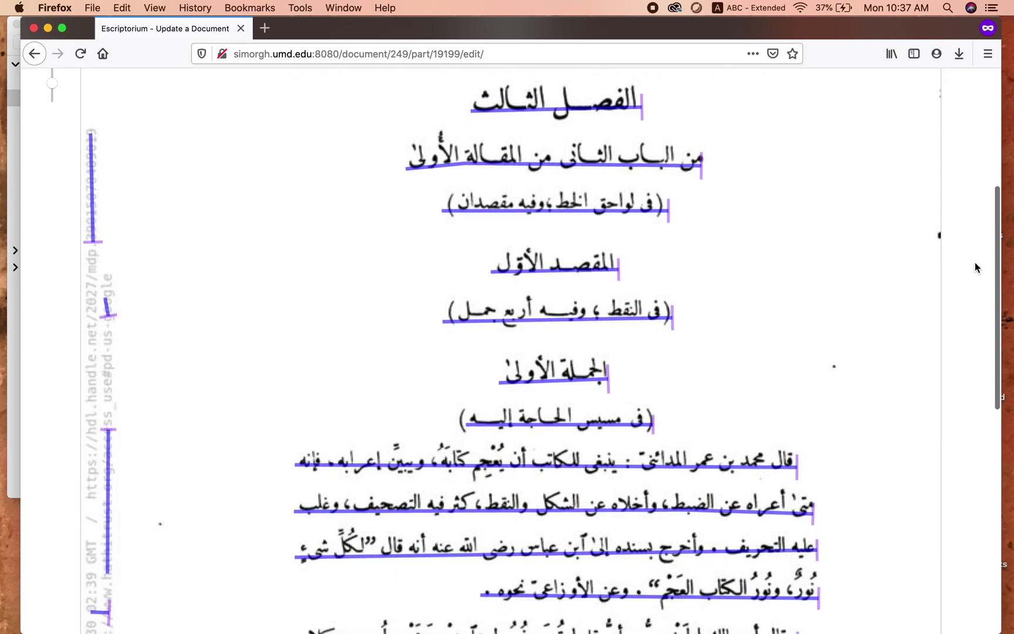
{"action": "left_click", "coordinate": [461, 280]}
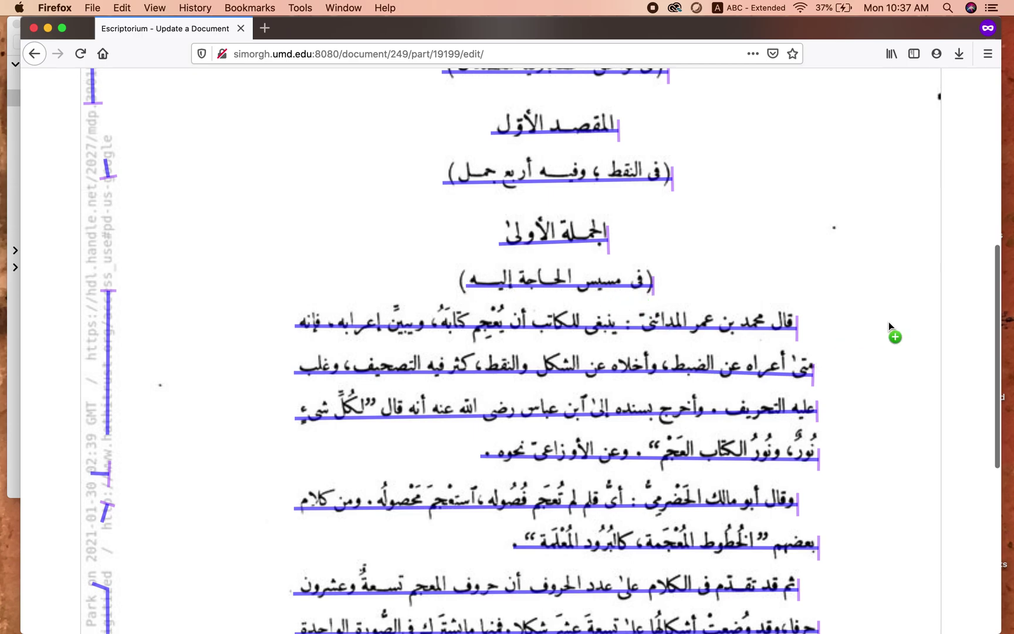
{"action": "scroll", "coordinate": [962, 343], "scroll_direction": "down", "scroll_amount": 3}
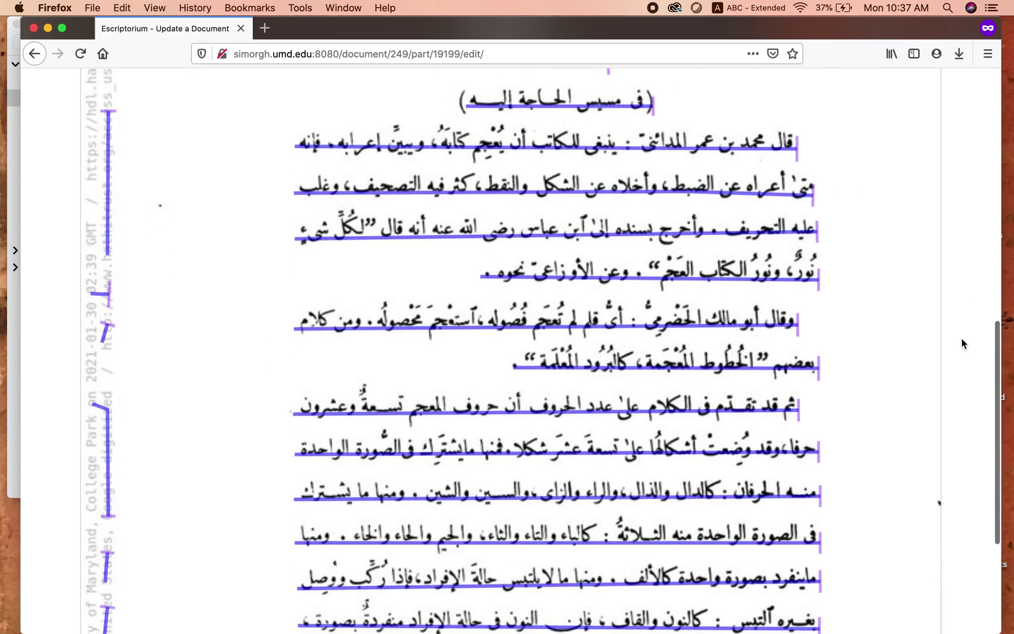
{"action": "scroll", "coordinate": [962, 338], "scroll_direction": "down", "scroll_amount": 1}
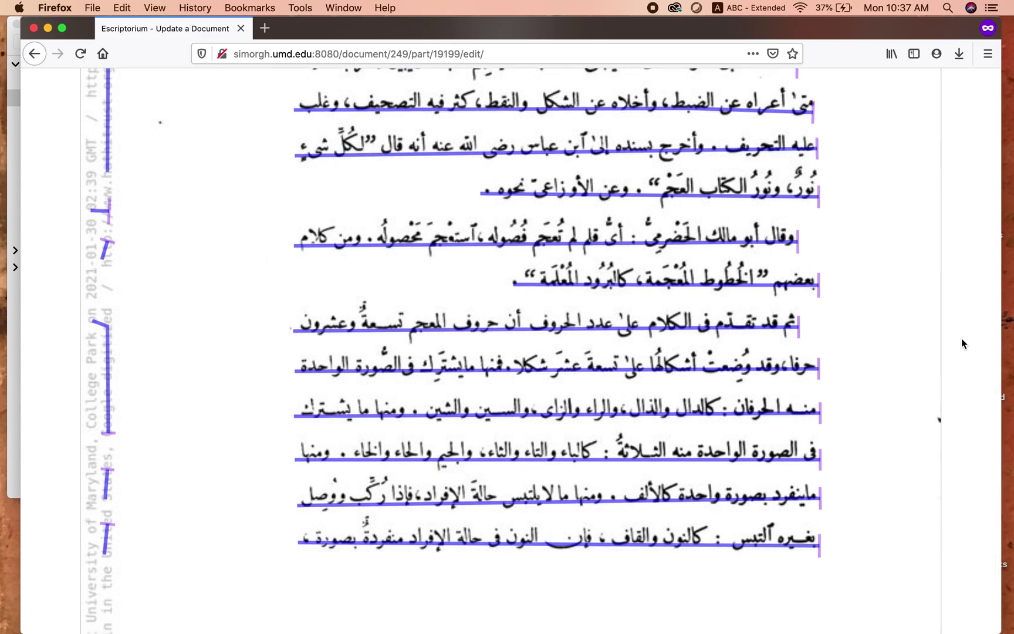
{"action": "scroll", "coordinate": [962, 338], "scroll_direction": "up", "scroll_amount": 5}
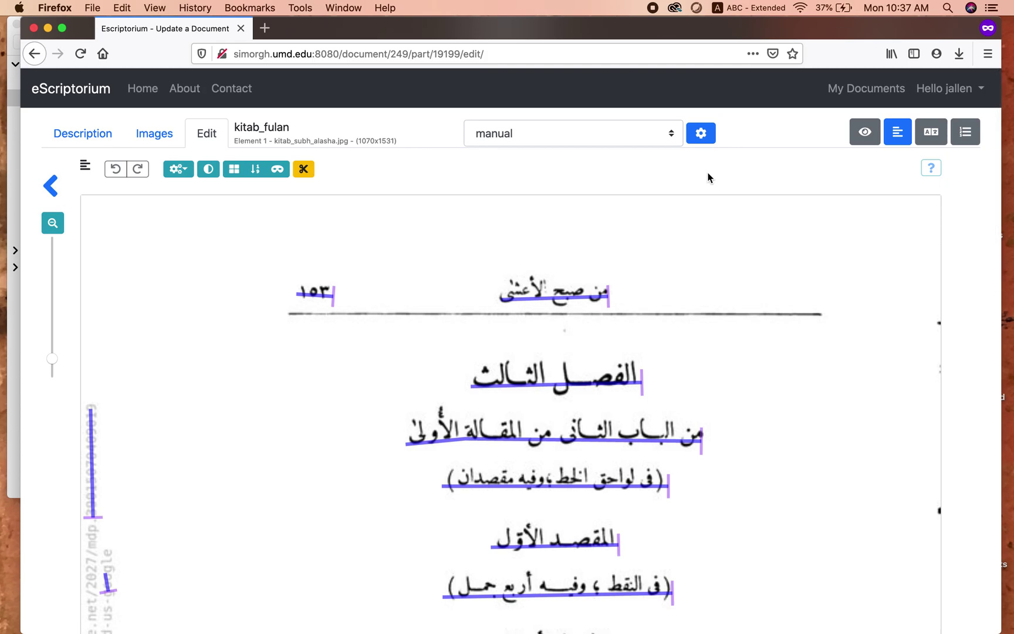
- Show the transcription panel beside the page image and scroll through its line outlines
{"action": "left_click", "coordinate": [932, 138]}
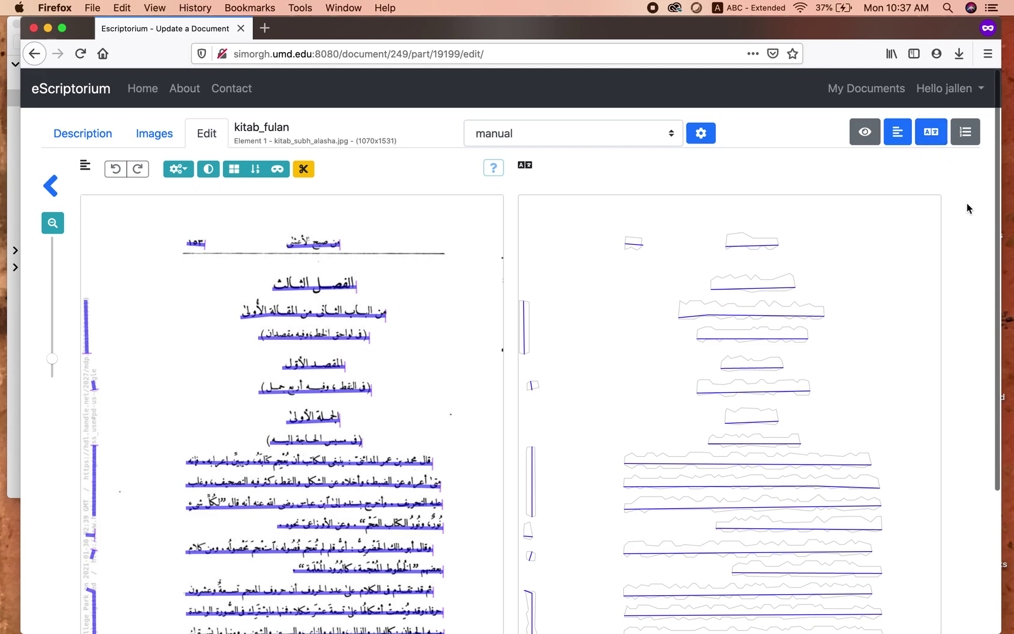
{"action": "scroll", "coordinate": [966, 204], "scroll_direction": "down", "scroll_amount": 1}
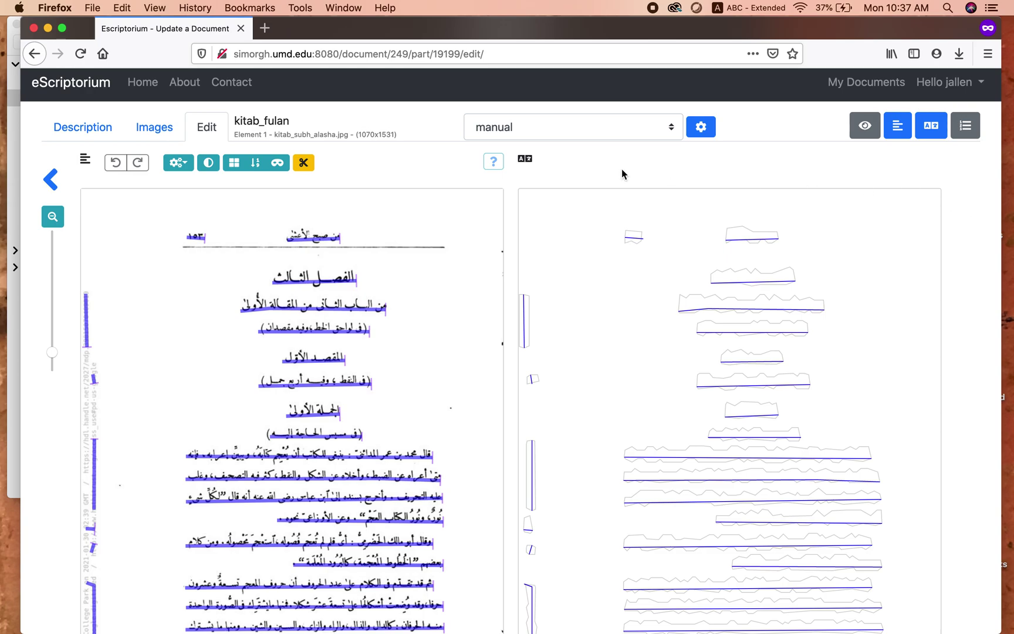
{"action": "scroll", "coordinate": [509, 204], "scroll_direction": "up", "scroll_amount": 1}
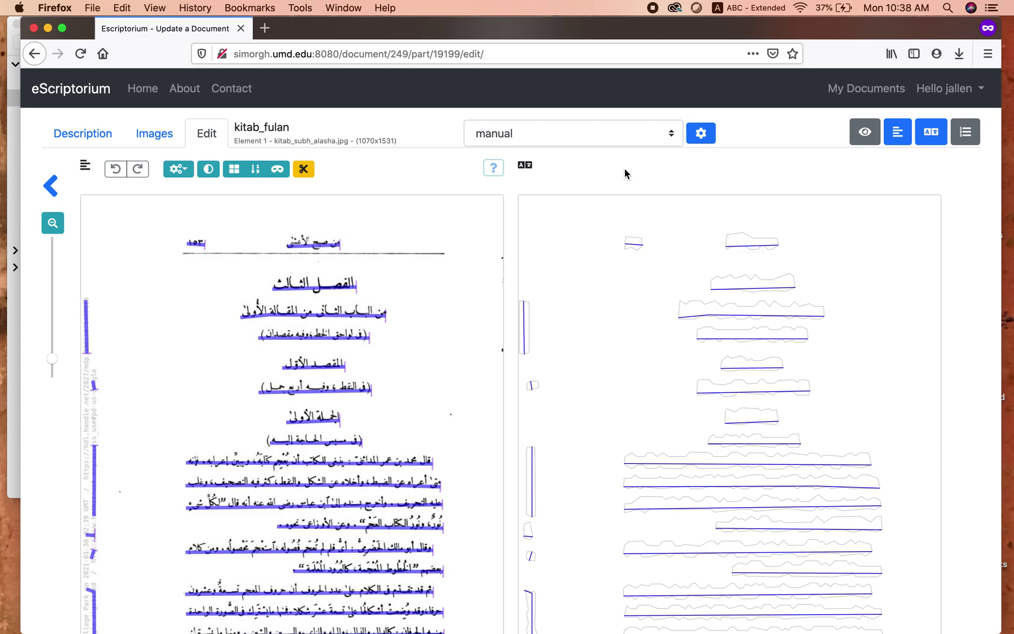
- Switch the transcription to kraken:arabPersPrBigMixed_best (1) and open the first line
{"action": "left_click", "coordinate": [671, 140]}
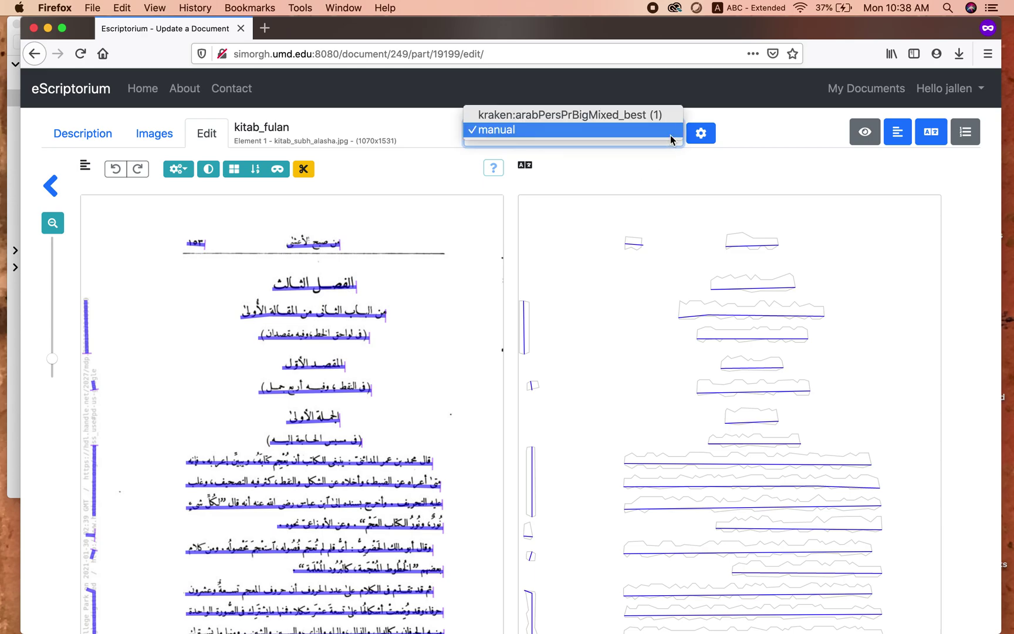
{"action": "left_click", "coordinate": [626, 117]}
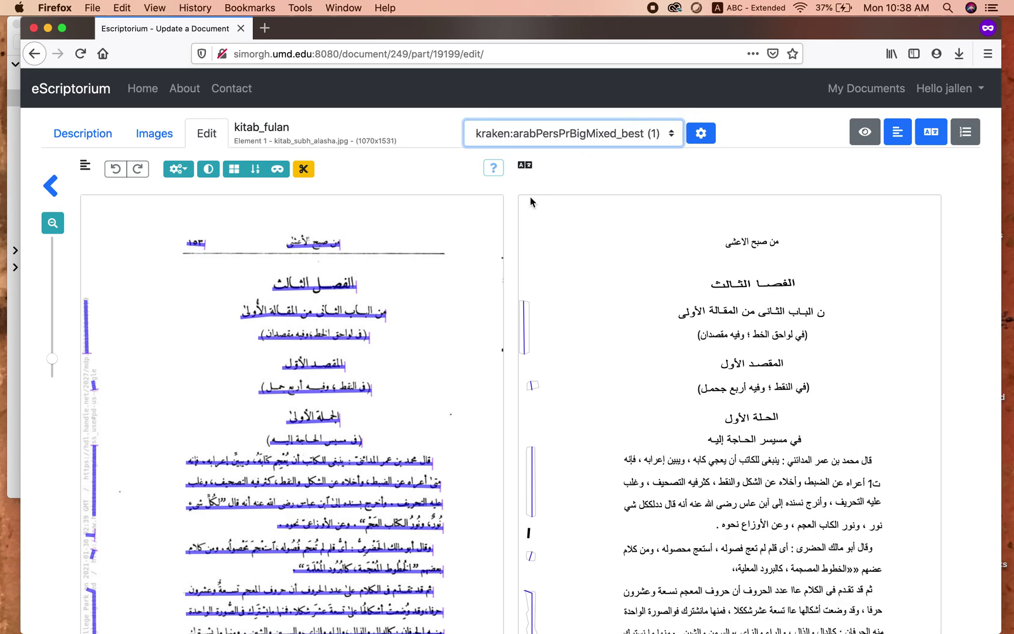
{"action": "scroll", "coordinate": [508, 213], "scroll_direction": "down", "scroll_amount": 1}
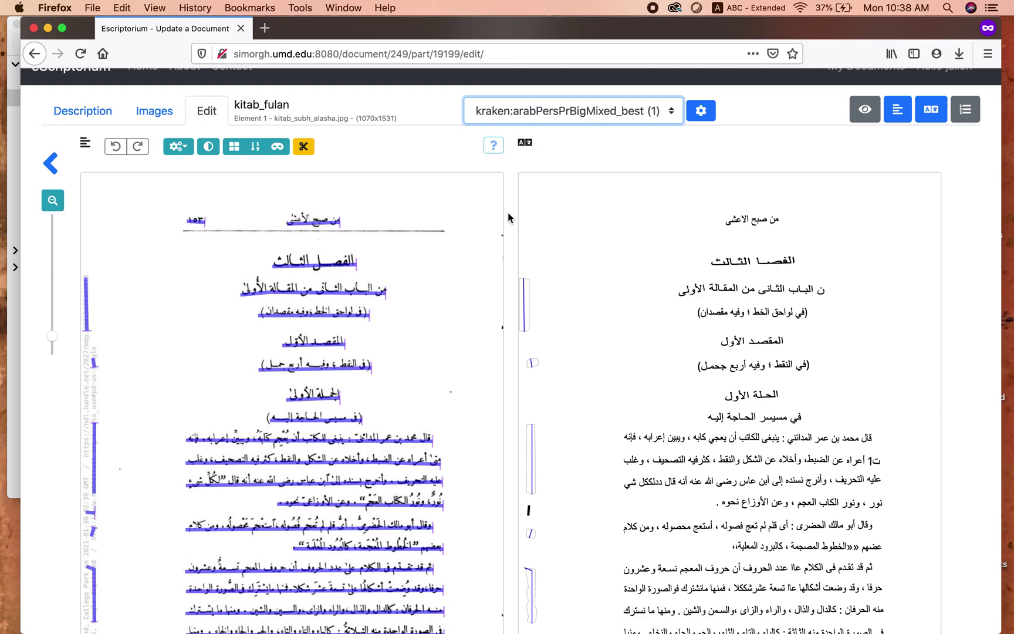
{"action": "scroll", "coordinate": [509, 217], "scroll_direction": "down", "scroll_amount": 1}
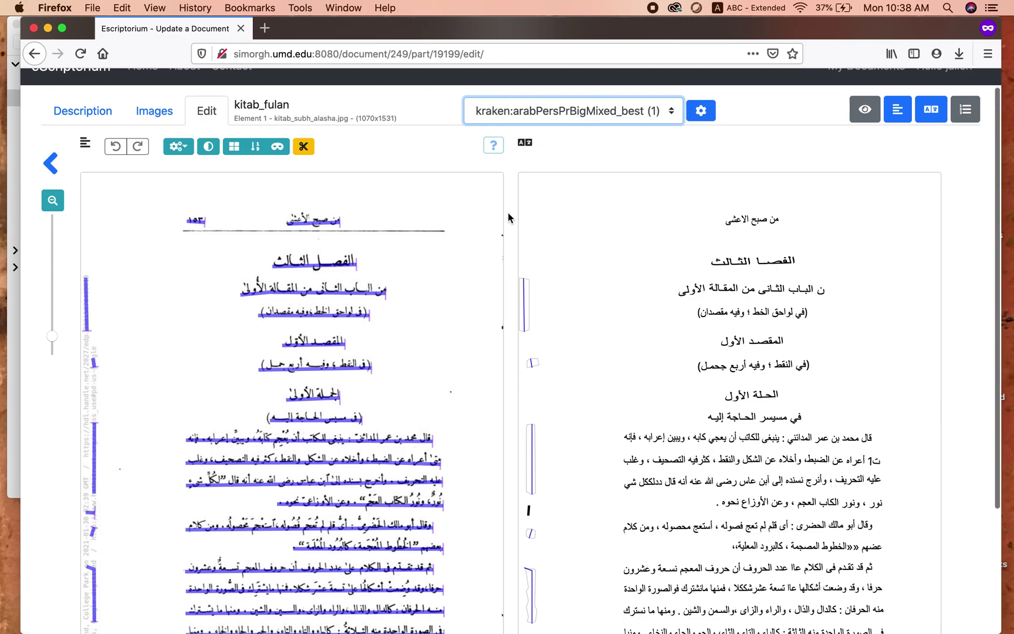
{"action": "scroll", "coordinate": [508, 214], "scroll_direction": "down", "scroll_amount": 1}
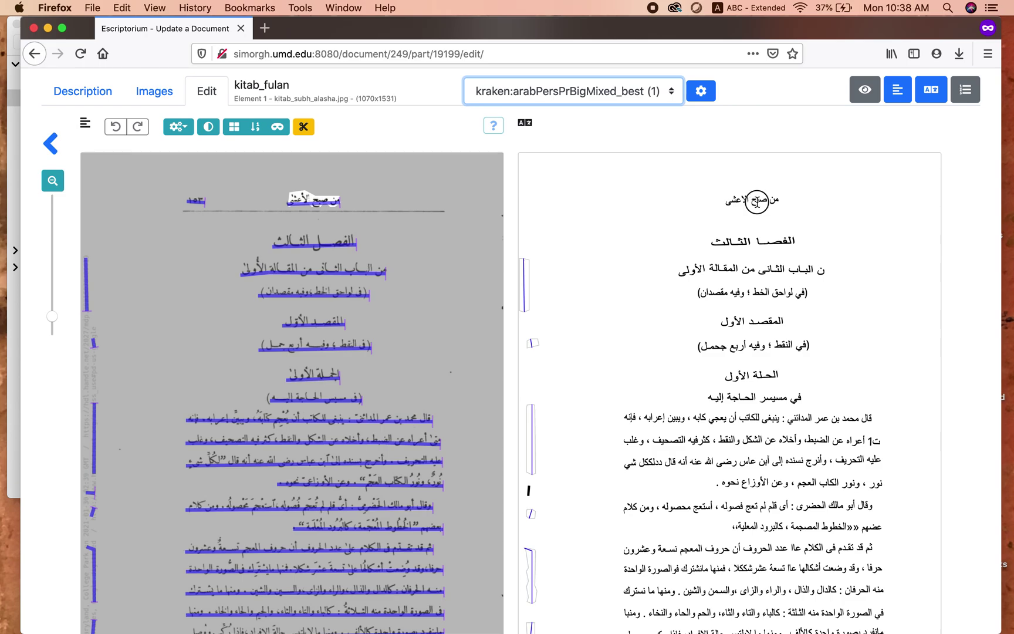
{"action": "left_click", "coordinate": [755, 199]}
- Edit the first line's text, then step down to line 4 and back to line 3
{"action": "left_click", "coordinate": [440, 399]}
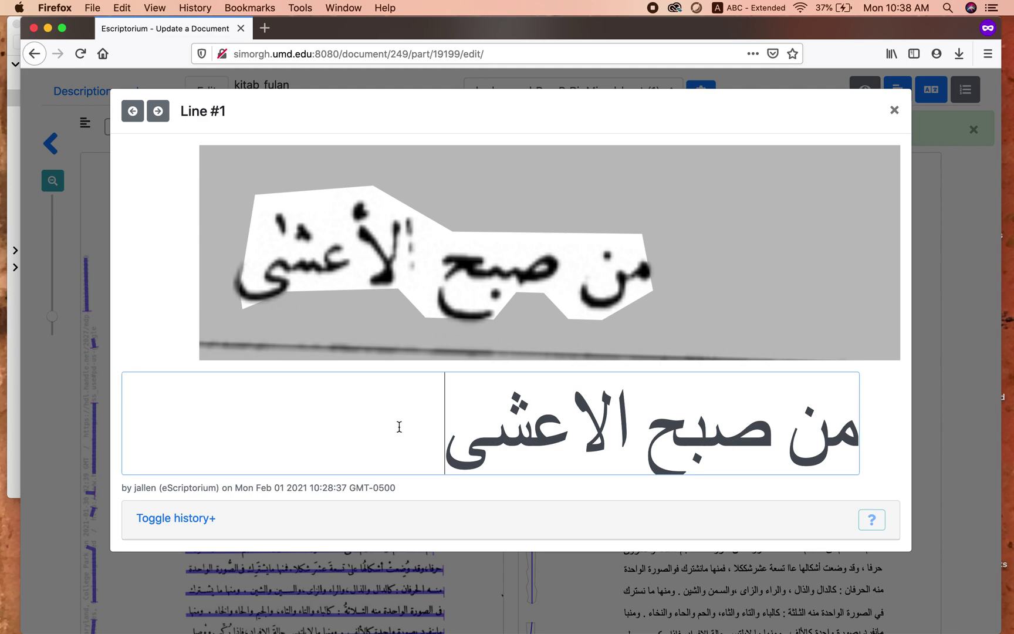
{"action": "key", "text": "Down"}
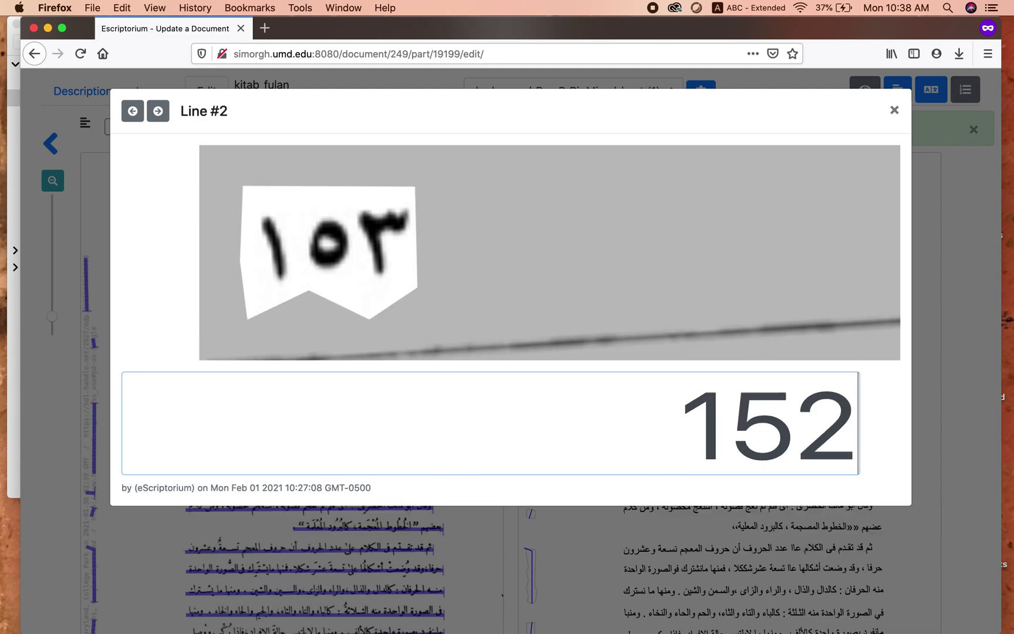
{"action": "key", "text": "Down"}
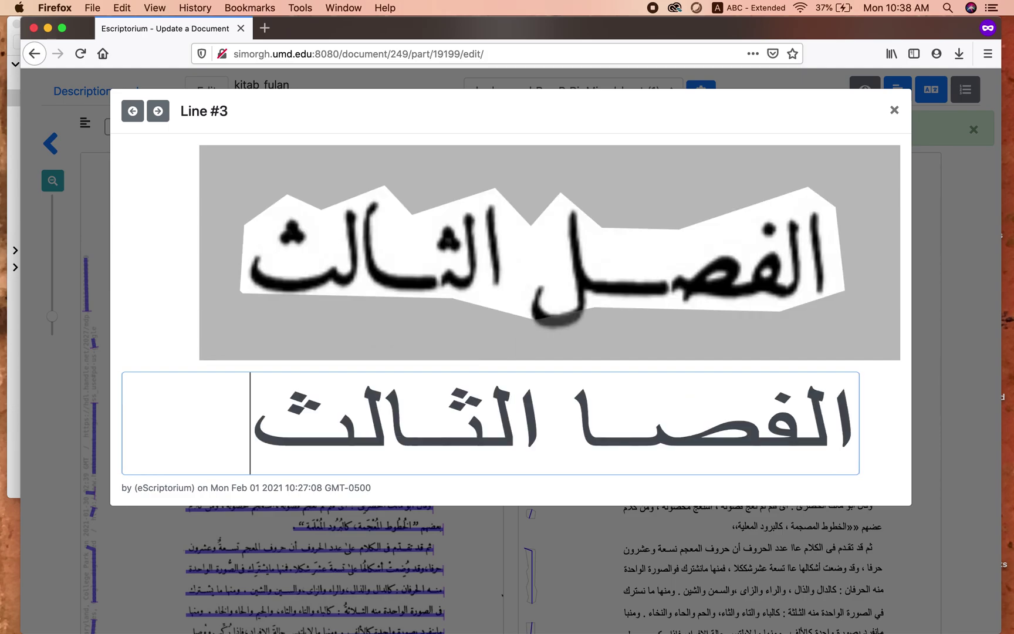
{"action": "key", "text": "Down"}
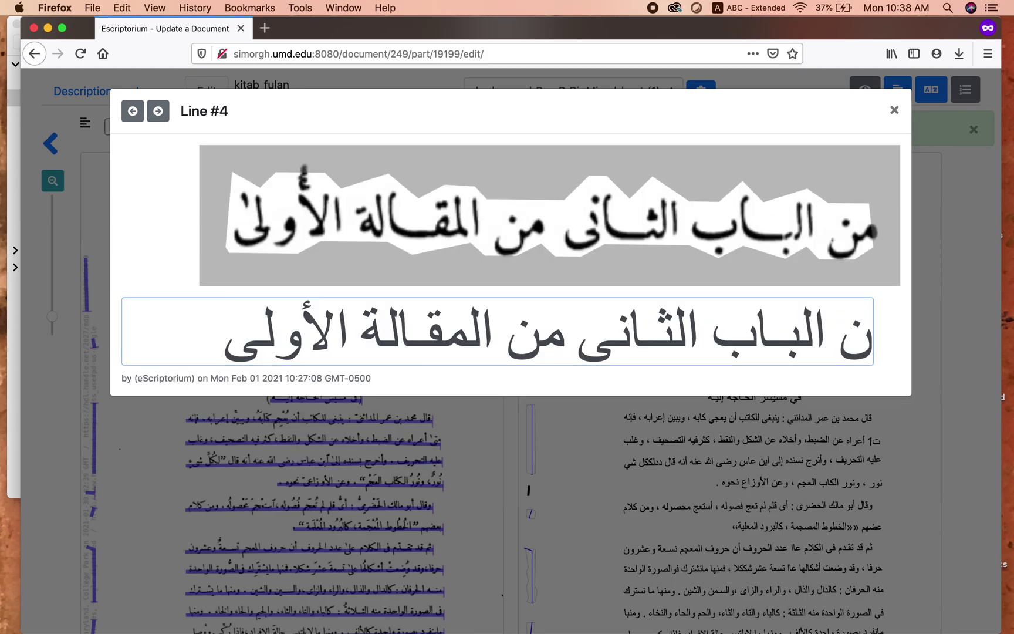
{"action": "key", "text": "Up"}
{"action": "key", "text": "Up"}
{"action": "key", "text": "Up"}
{"action": "key", "text": "Up"}
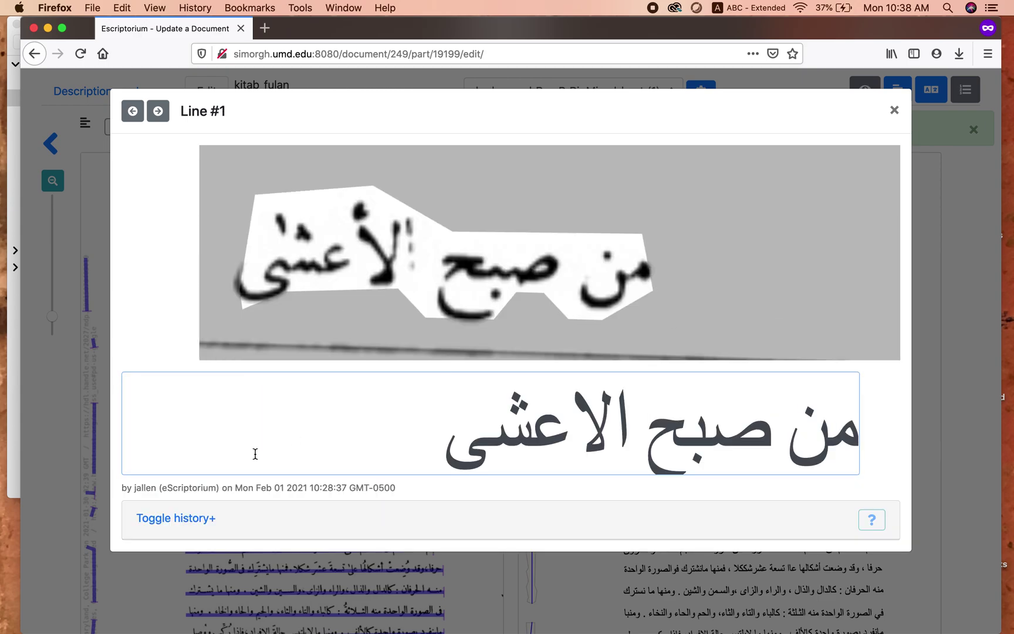
- Show and hide the first line's edit history, move to line 3, and close the editor
{"action": "left_click", "coordinate": [193, 519]}
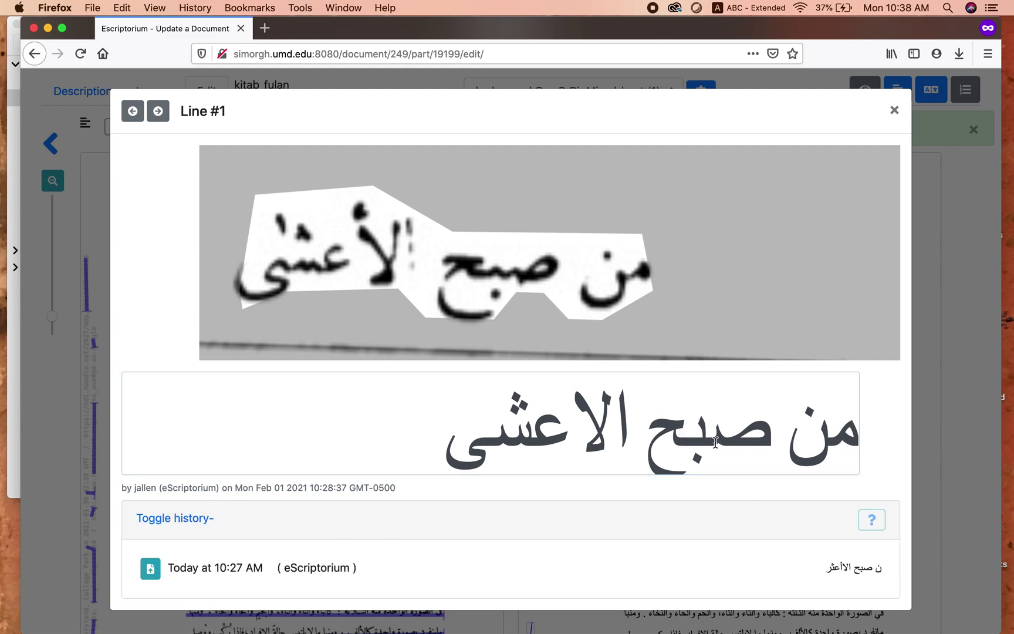
{"action": "left_click", "coordinate": [160, 521]}
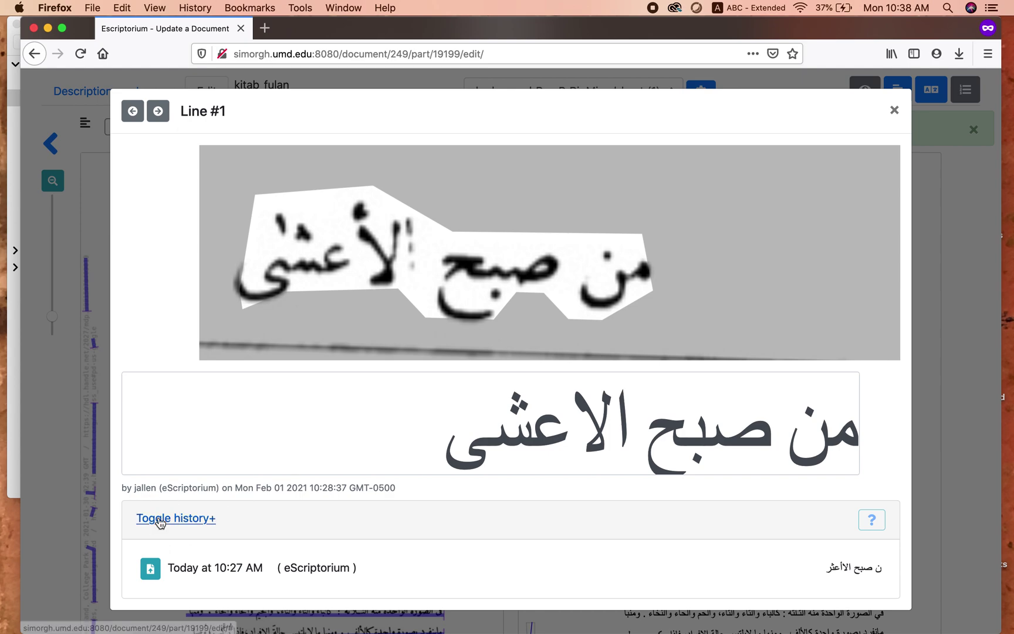
{"action": "left_click", "coordinate": [424, 407]}
{"action": "key", "text": "Down"}
{"action": "key", "text": "Down"}
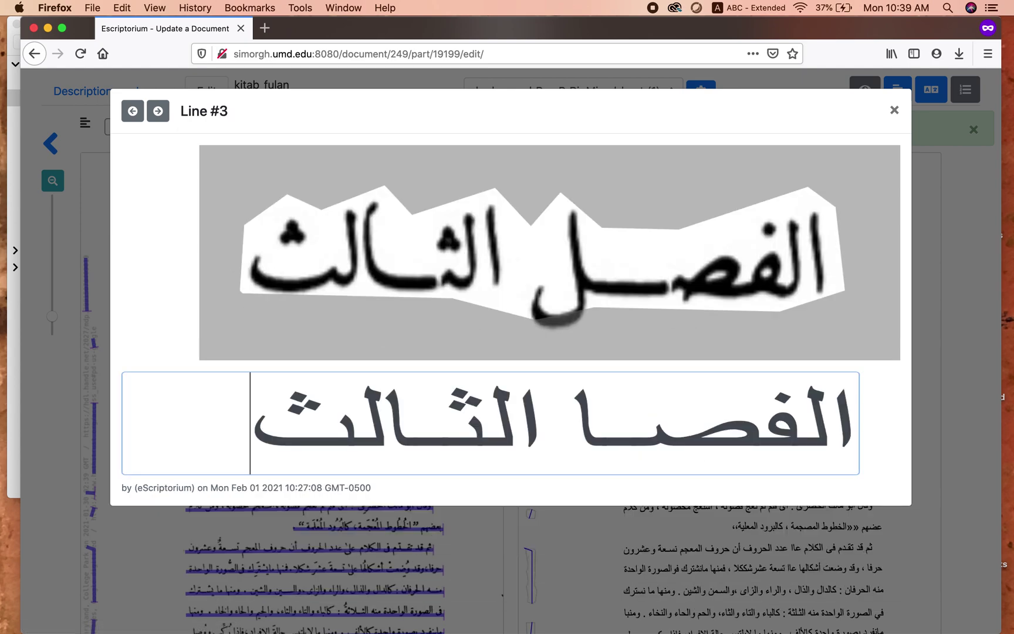
{"action": "left_click", "coordinate": [510, 538]}
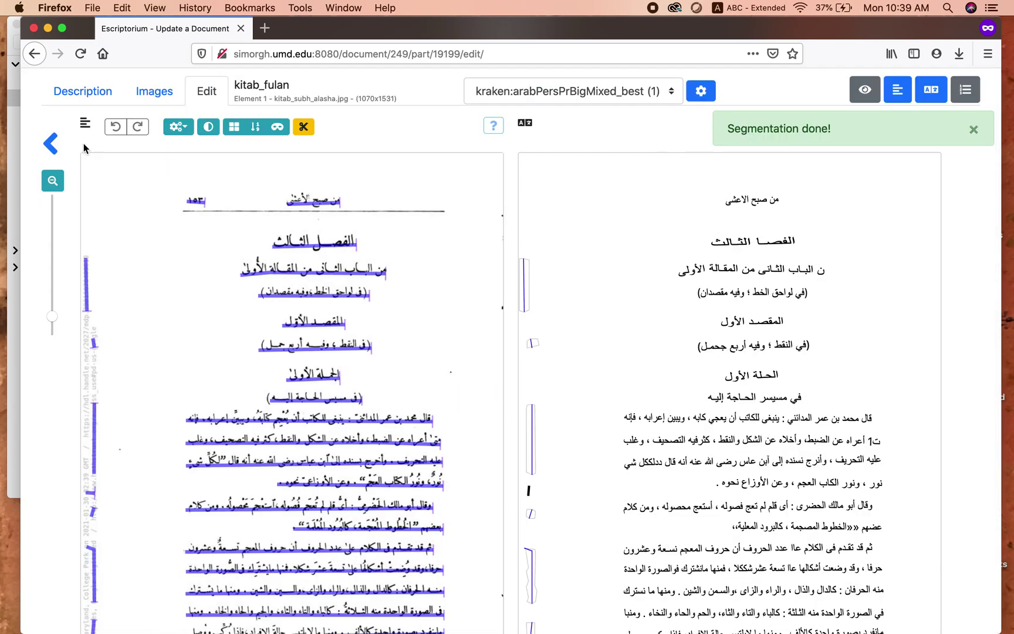
- Return to the transcribed image, open the الفصل الثالث heading line, and step to line 4
{"action": "left_click", "coordinate": [49, 143]}
{"action": "left_click", "coordinate": [967, 186]}
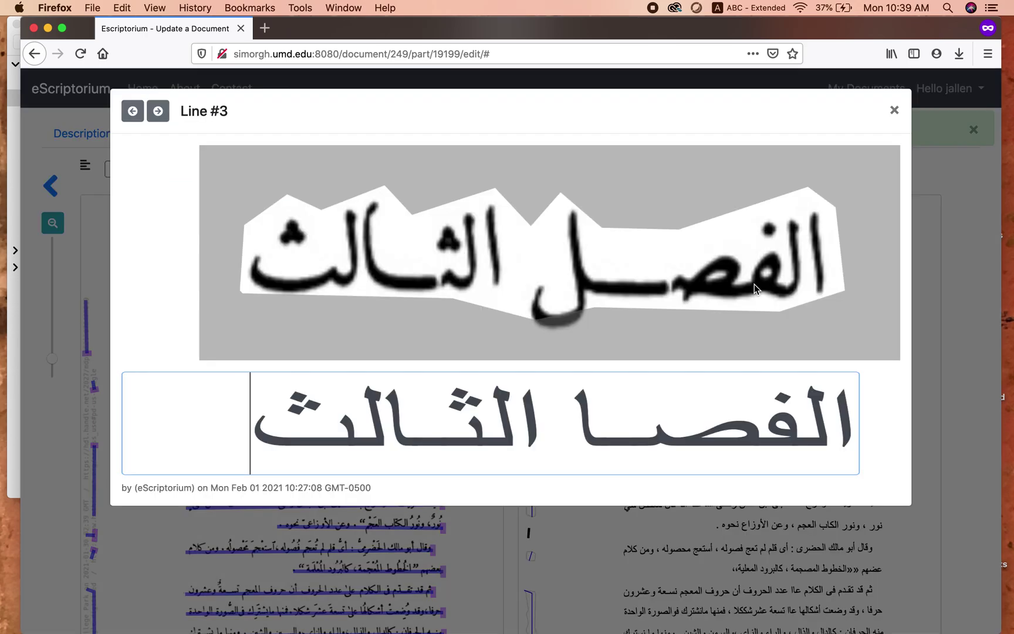
{"action": "left_click", "coordinate": [756, 286]}
{"action": "key", "text": "Return"}
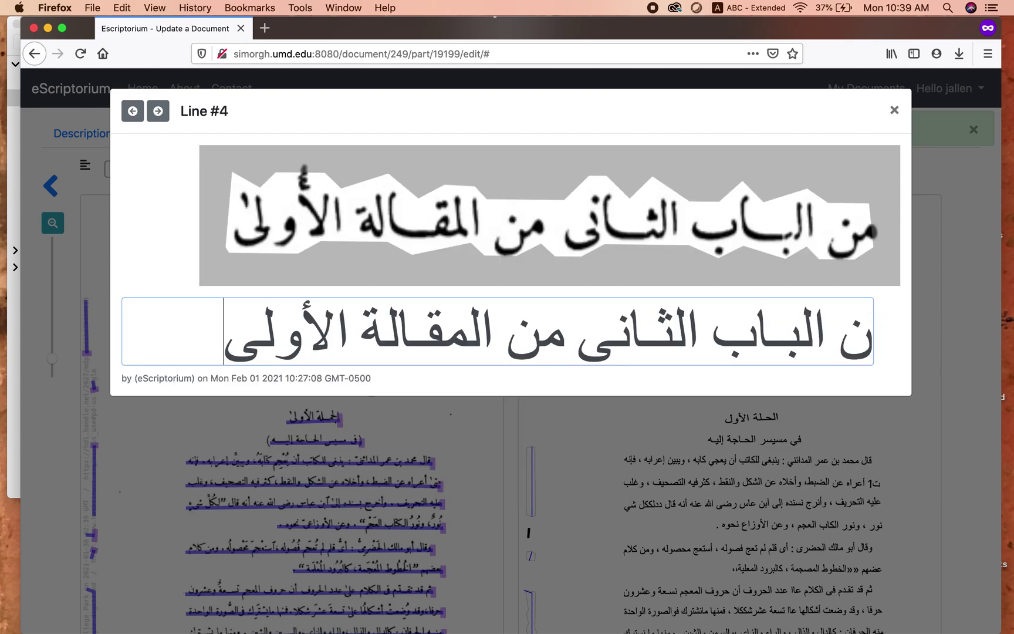
{"action": "left_click", "coordinate": [895, 111]}
{"action": "left_click", "coordinate": [860, 94]}
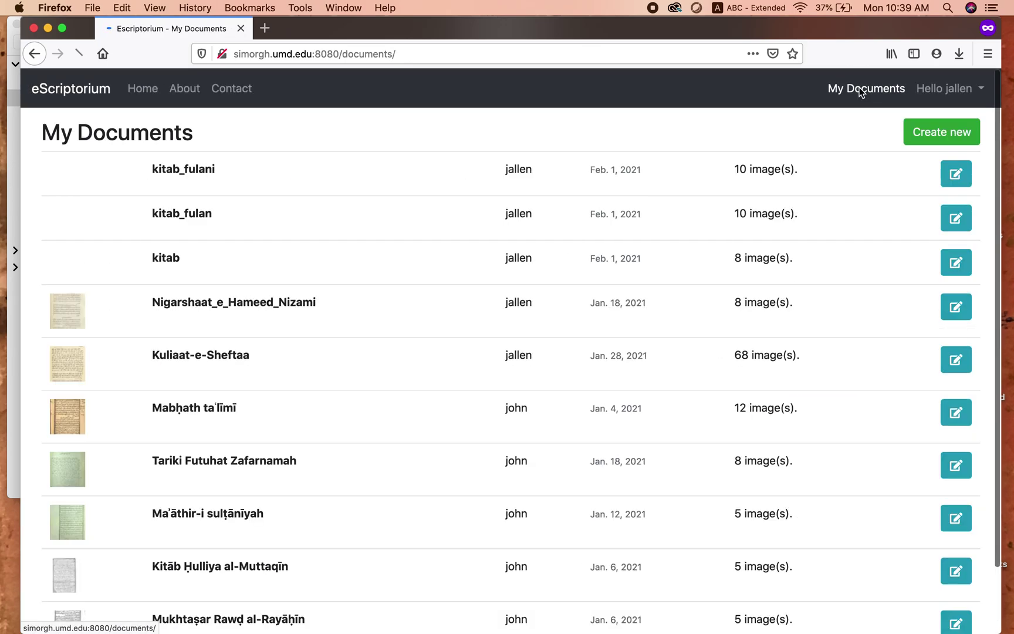
{"action": "left_click", "coordinate": [956, 174]}
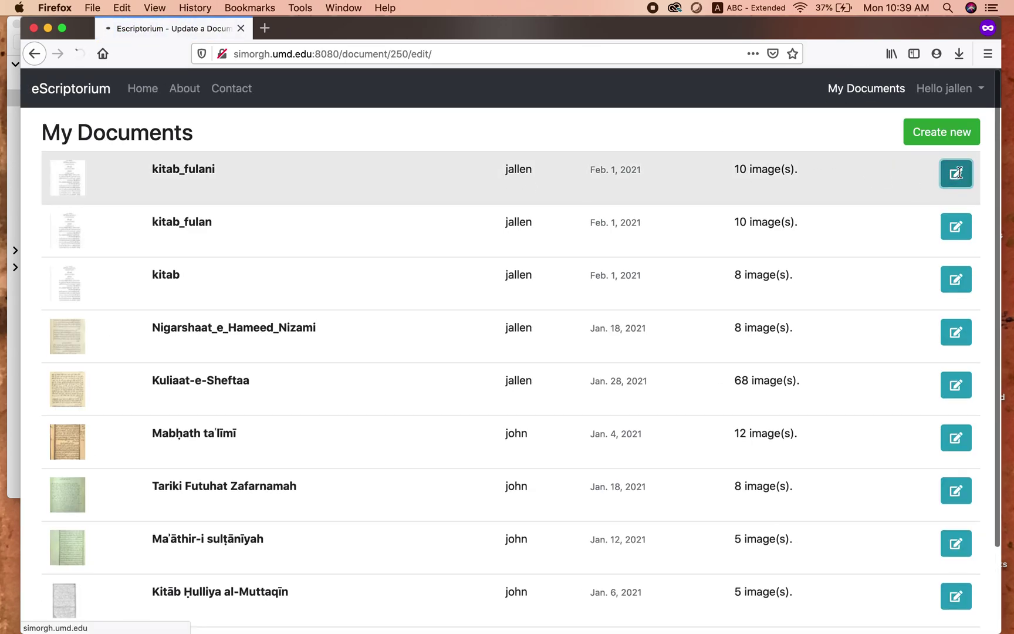
{"action": "left_click", "coordinate": [144, 135]}
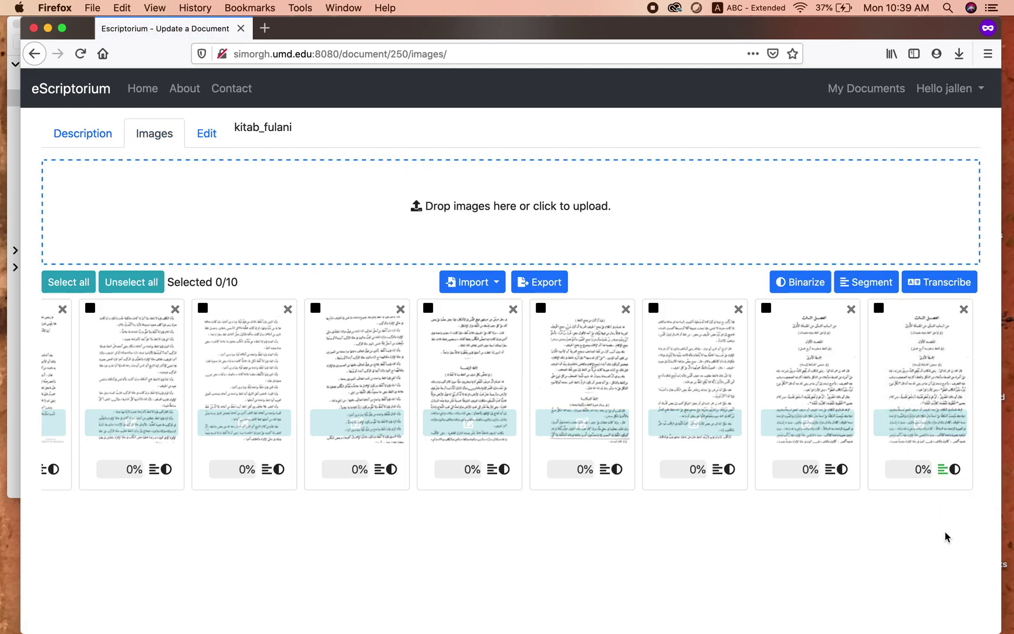
{"action": "mouse_move", "coordinate": [935, 434]}
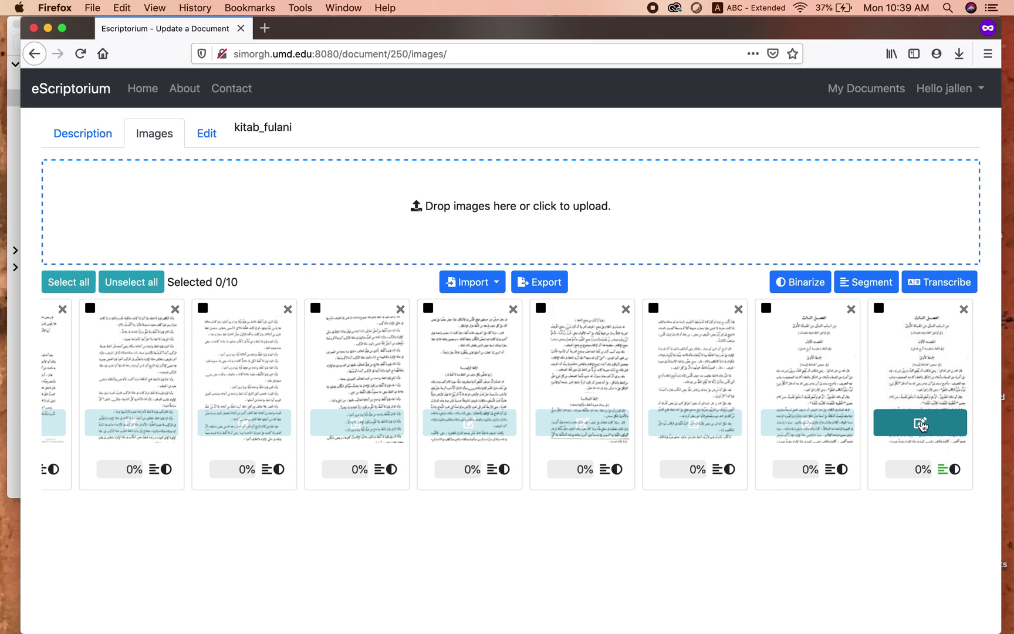
{"action": "left_click", "coordinate": [920, 421]}
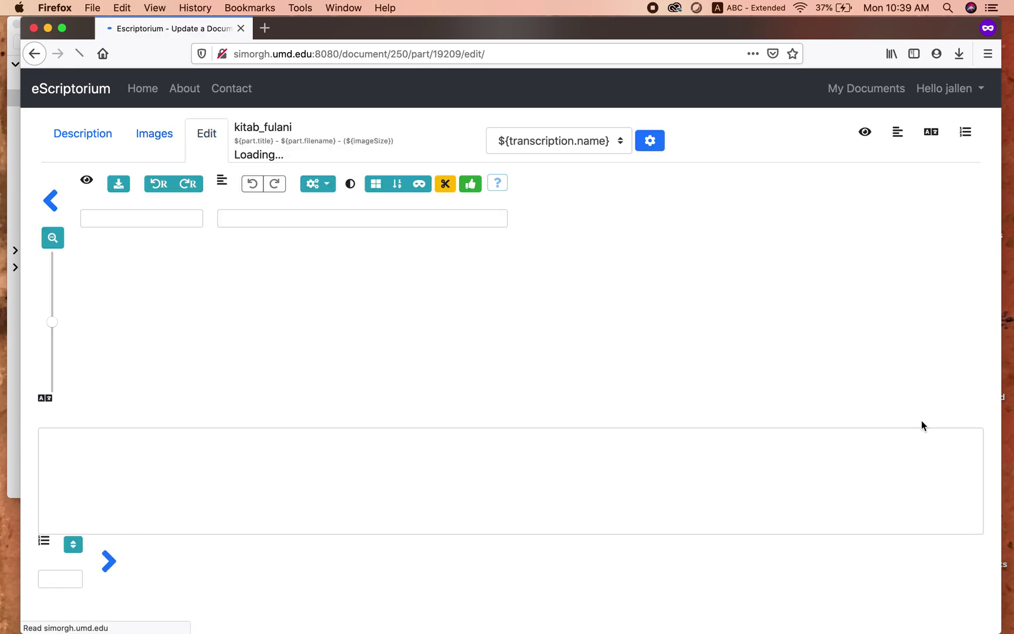
- Hide the transcription panel and delete the stray baseline fragment under the heading
{"action": "left_click", "coordinate": [933, 139]}
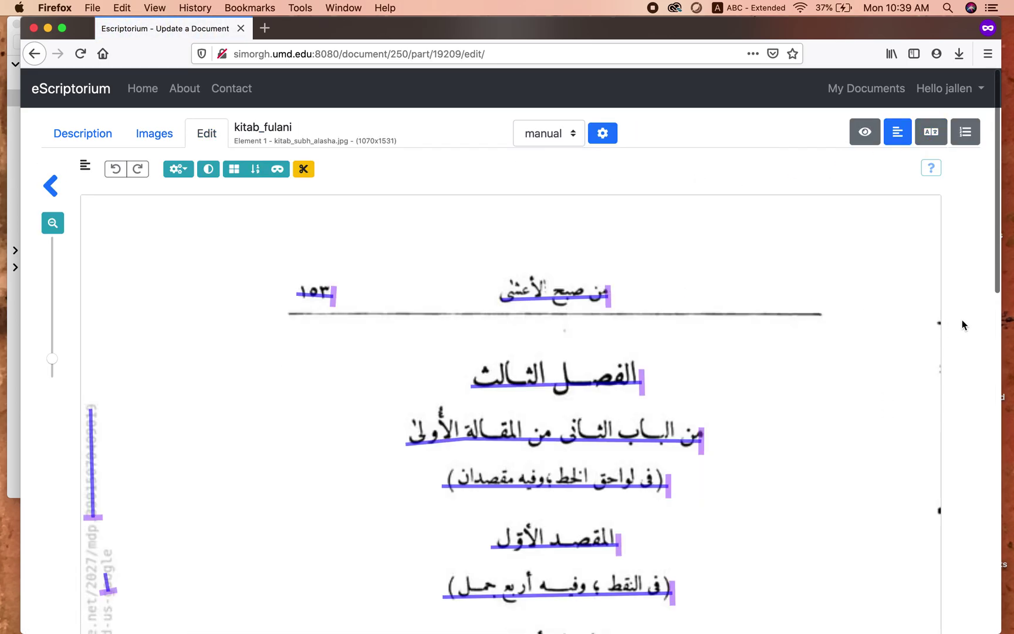
{"action": "scroll", "coordinate": [961, 325], "scroll_direction": "down", "scroll_amount": 10}
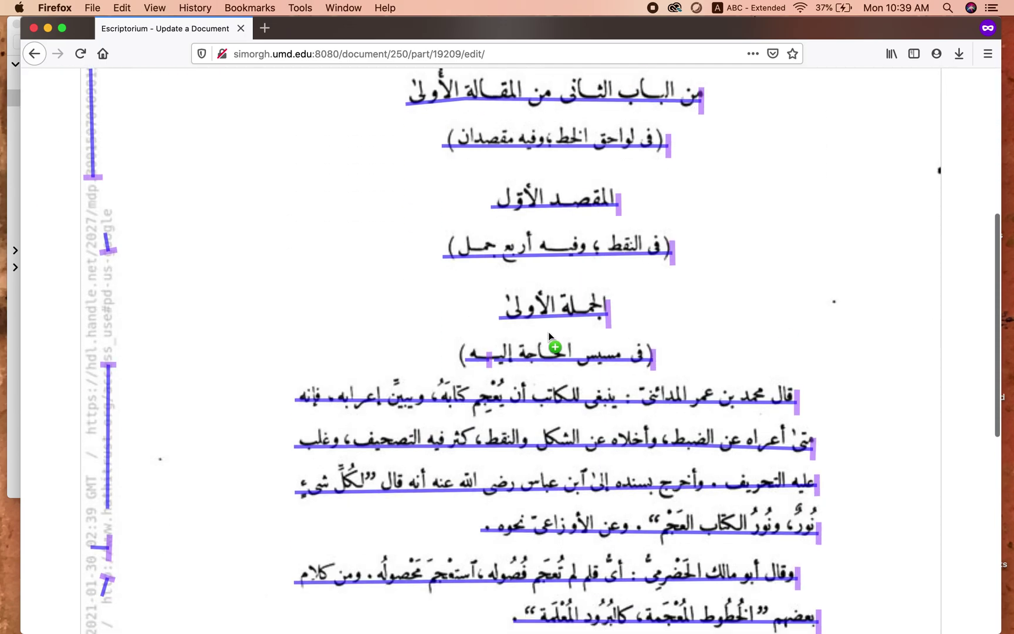
{"action": "left_click", "coordinate": [479, 364]}
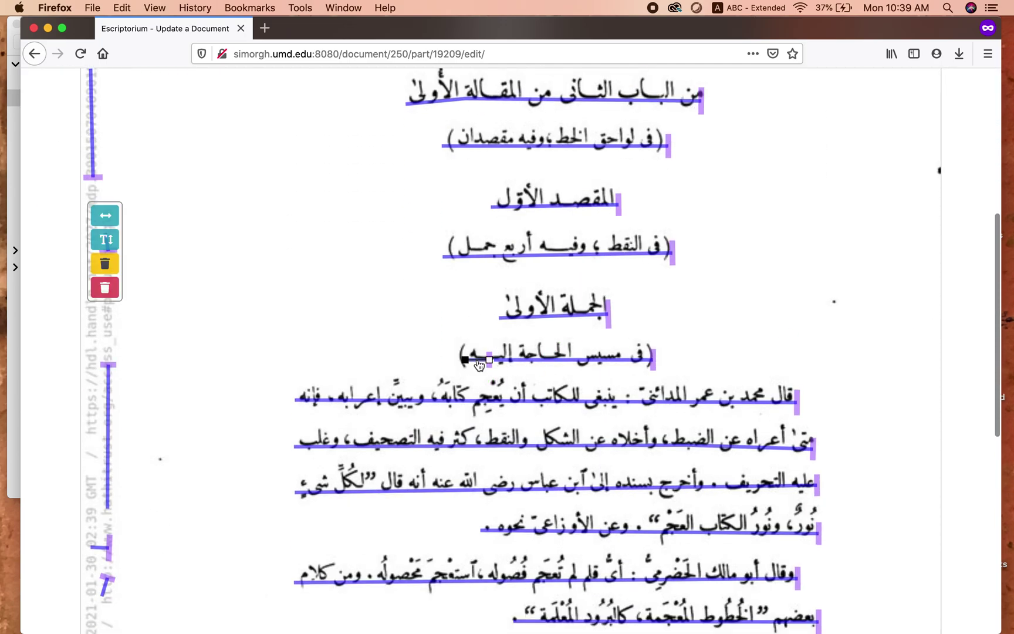
{"action": "left_click", "coordinate": [105, 287]}
- Lengthen the heading's remaining baseline to cover its full text, then return to Images
{"action": "left_click", "coordinate": [530, 365]}
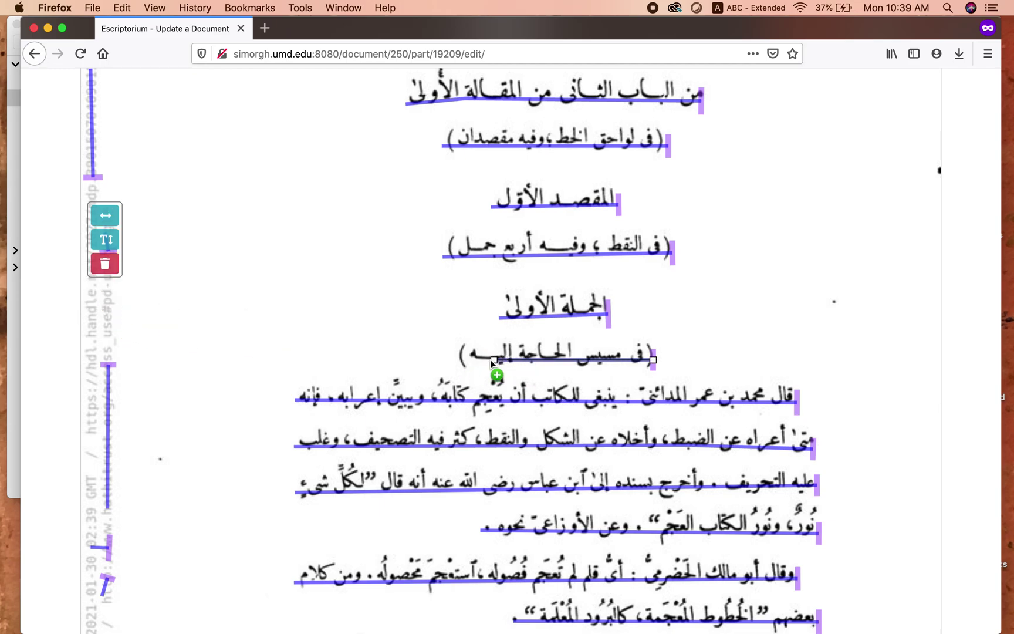
{"action": "left_click_drag", "start_coordinate": [494, 361], "coordinate": [465, 359]}
{"action": "key", "text": "Escape"}
{"action": "scroll", "coordinate": [974, 302], "scroll_direction": "up", "scroll_amount": 6}
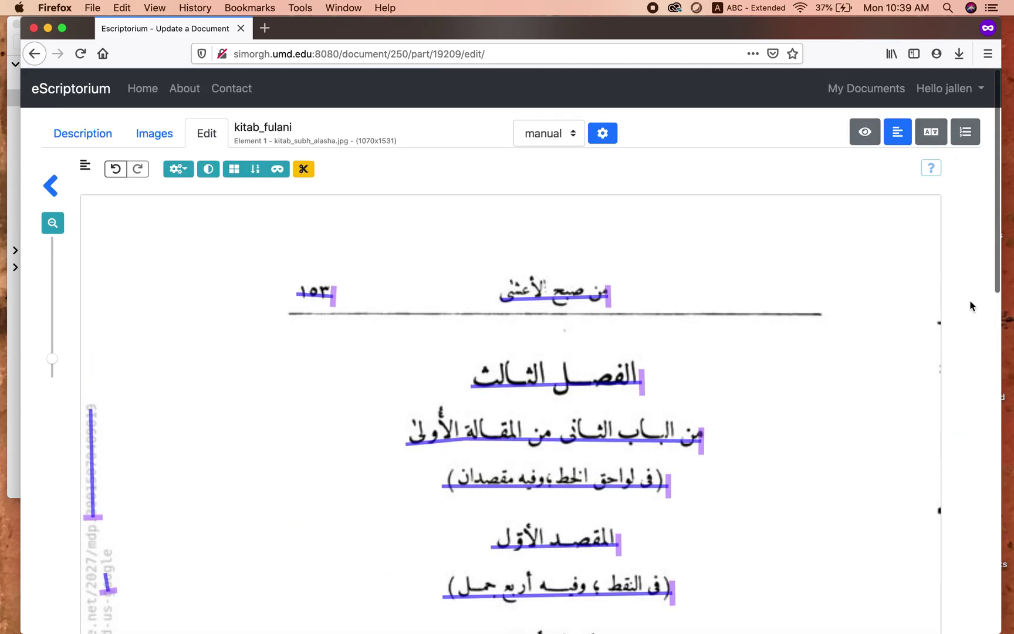
{"action": "left_click", "coordinate": [151, 135]}
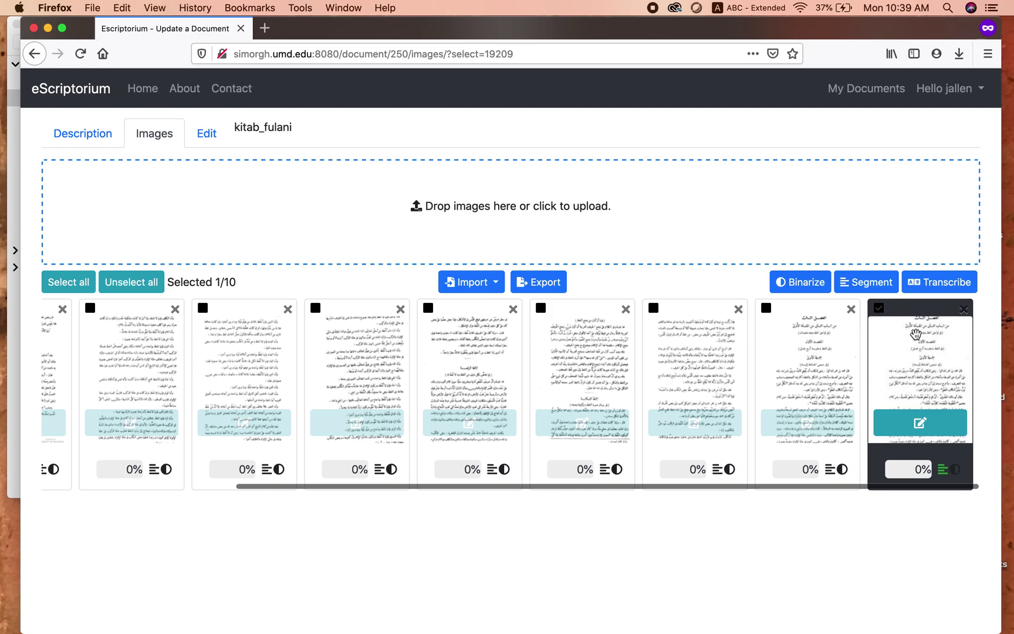
- Transcribe the last page with arabPersPrBigMixed_best (1).mlmodel from Typography and OCR > Transcription Models
{"action": "left_click", "coordinate": [943, 283]}
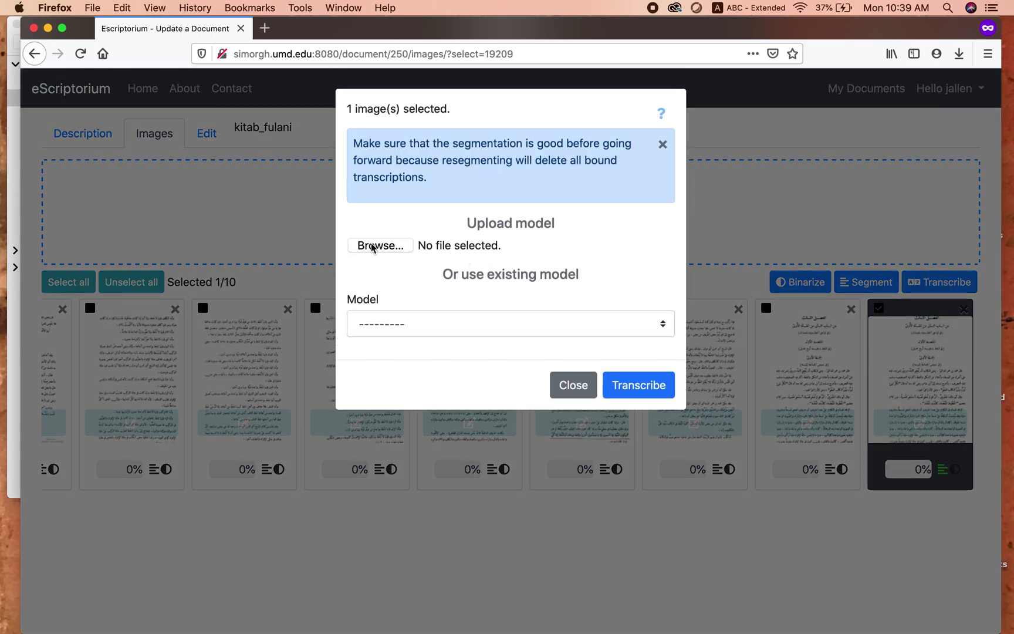
{"action": "left_click", "coordinate": [378, 249]}
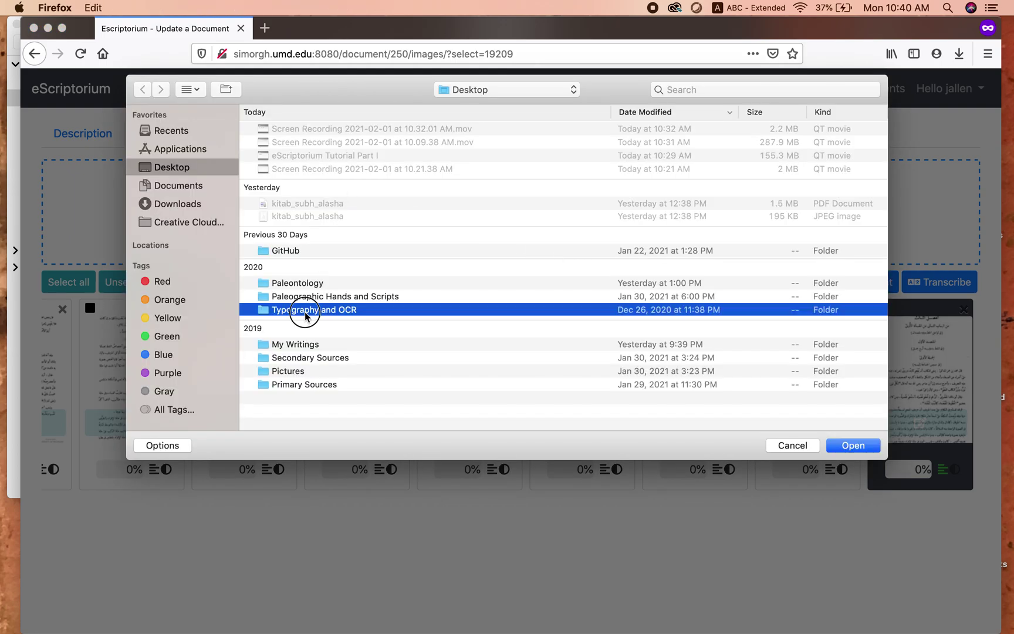
{"action": "double_click", "coordinate": [305, 311]}
{"action": "scroll", "coordinate": [328, 352], "scroll_direction": "down", "scroll_amount": 5}
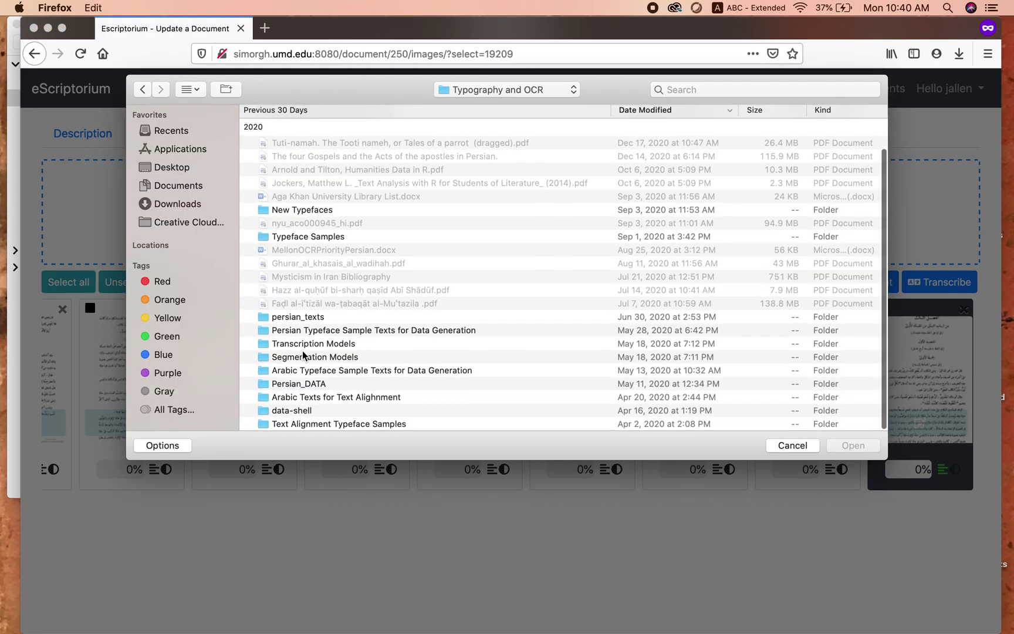
{"action": "double_click", "coordinate": [303, 345]}
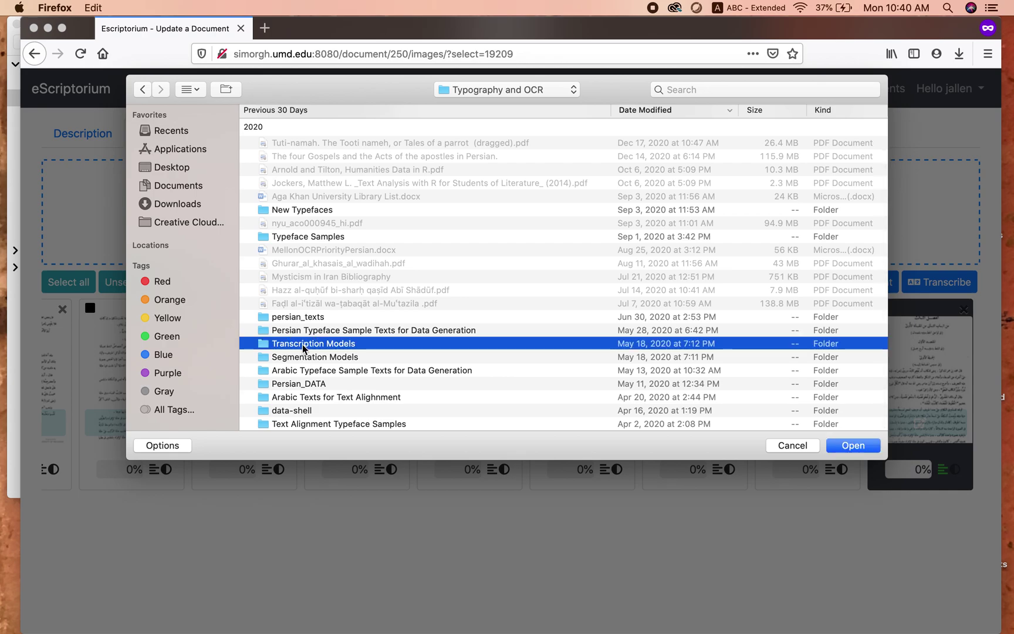
{"action": "left_click", "coordinate": [339, 143]}
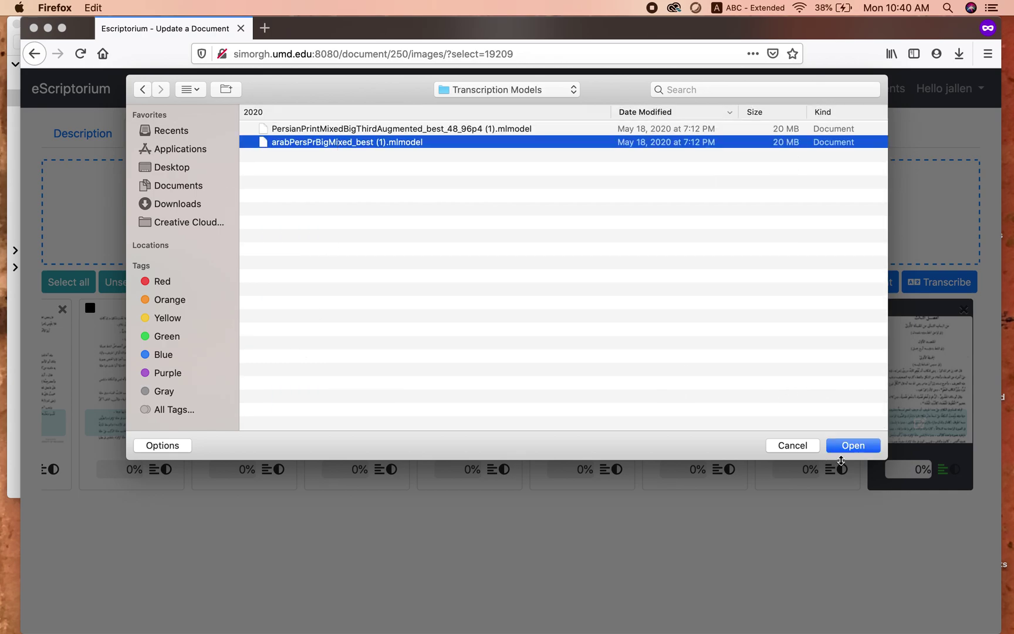
{"action": "left_click", "coordinate": [856, 449]}
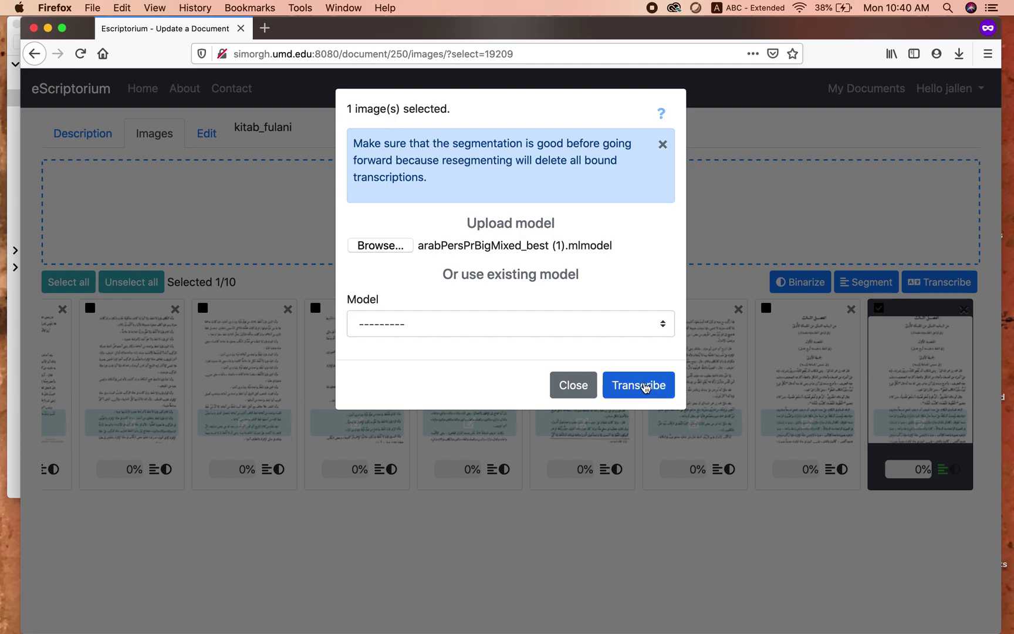
{"action": "left_click", "coordinate": [645, 387]}
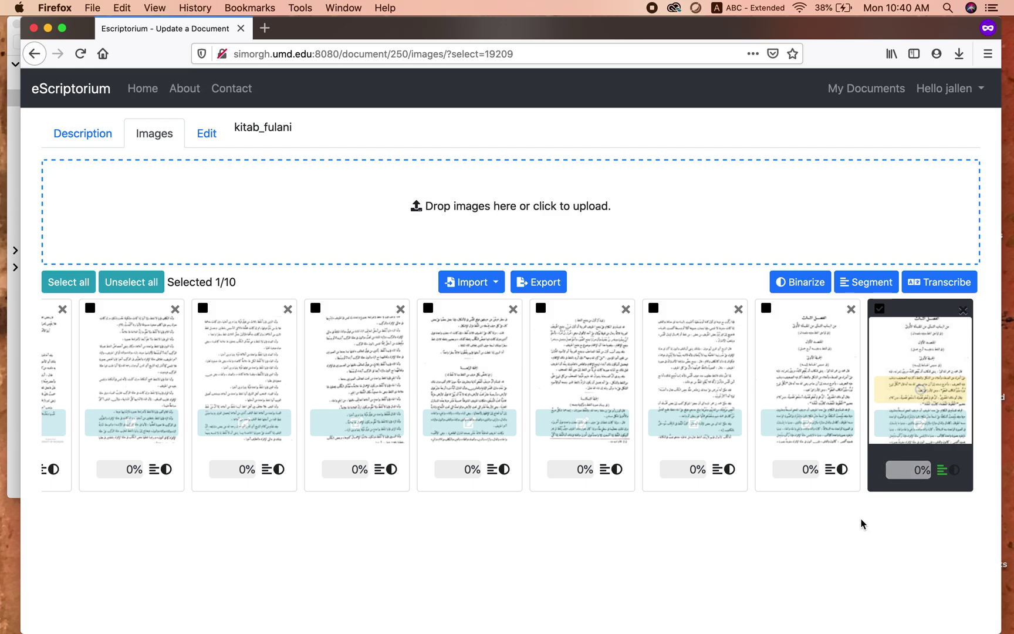
- After 'Transcription done!' appears, open the last page in the editor
{"action": "mouse_move", "coordinate": [960, 417]}
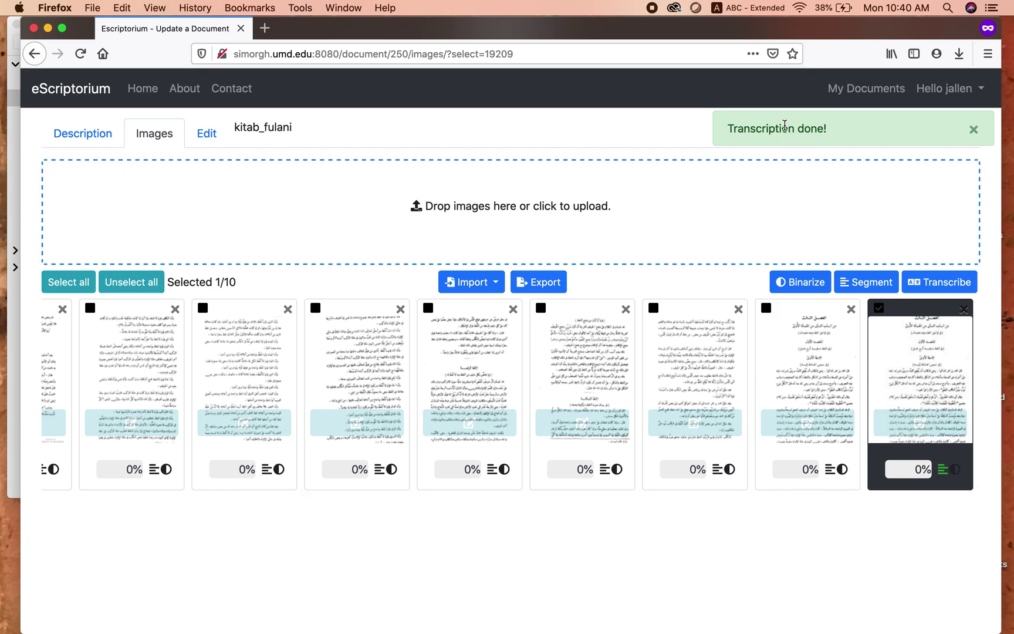
{"action": "left_click", "coordinate": [919, 421]}
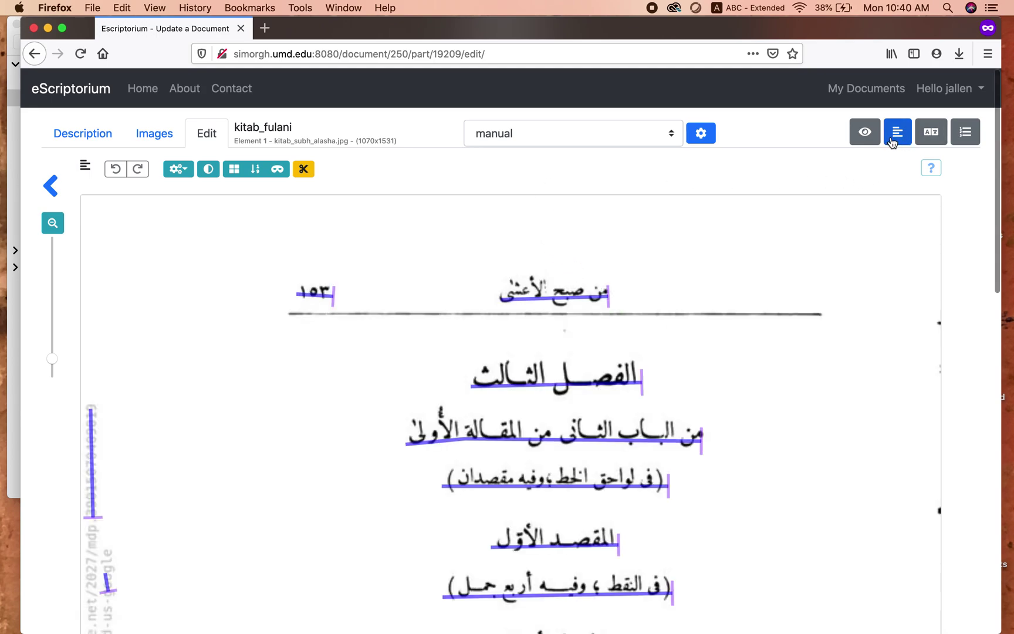
- Show the kraken:arabPersPrBigMixed_best (1) transcription beside the image and inspect Line #1
{"action": "left_click", "coordinate": [927, 136]}
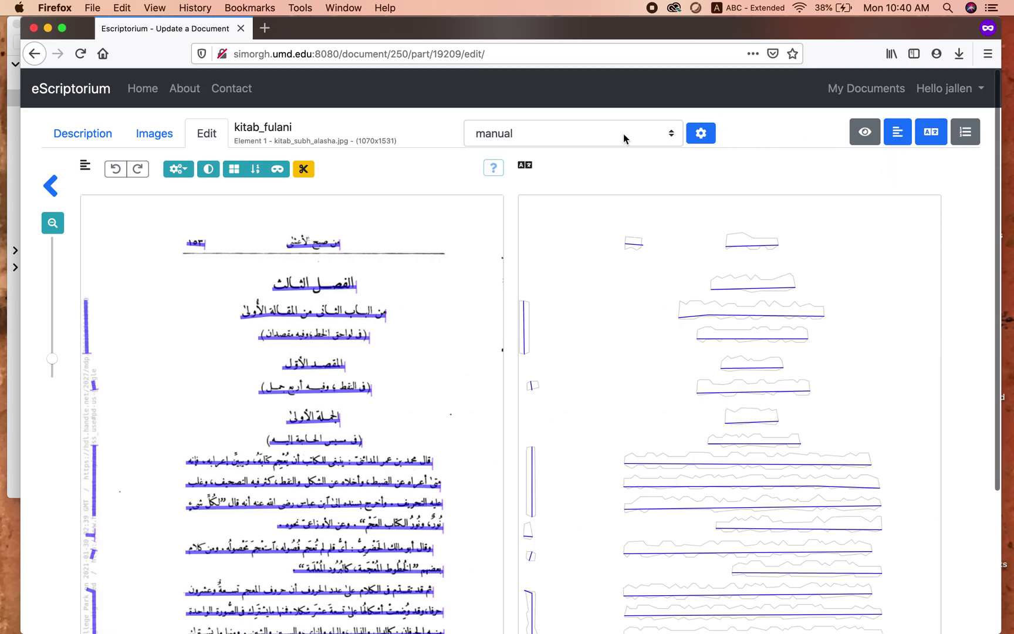
{"action": "left_click", "coordinate": [624, 133]}
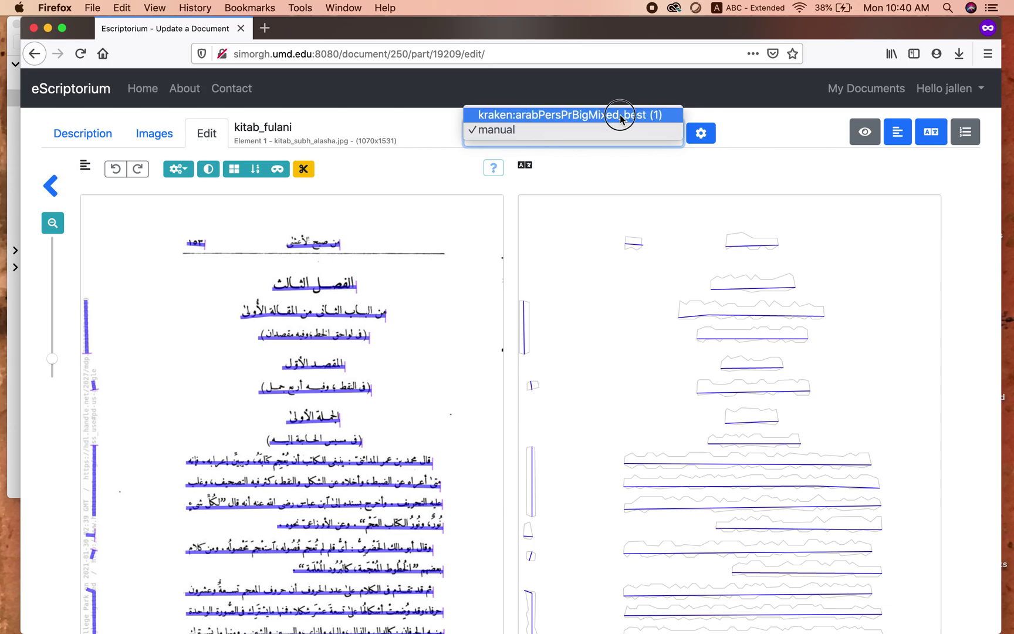
{"action": "left_click", "coordinate": [619, 114]}
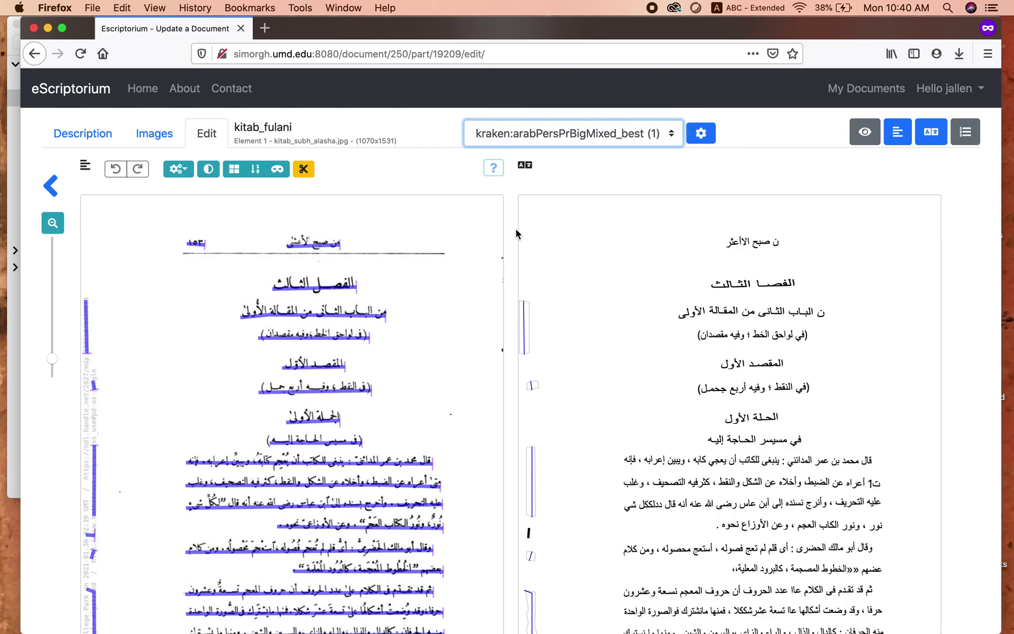
{"action": "left_click", "coordinate": [744, 243]}
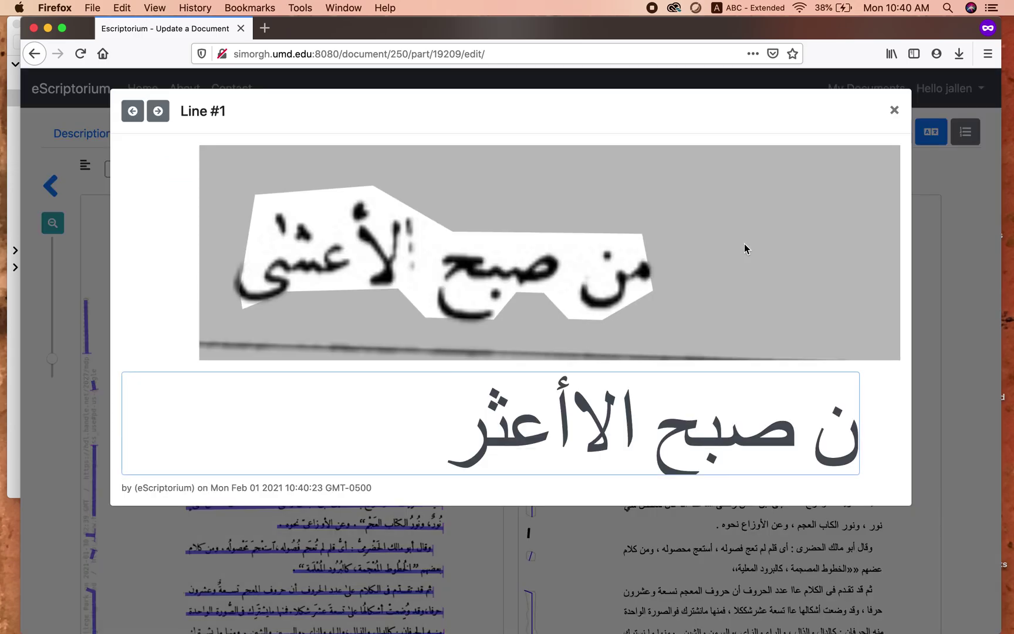
{"action": "left_click", "coordinate": [894, 110]}
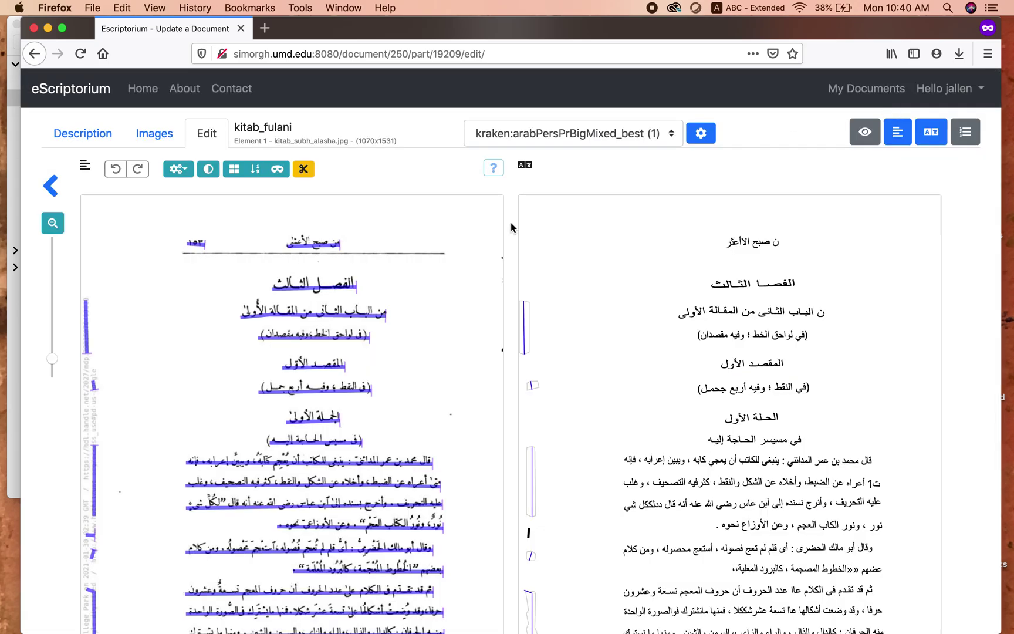